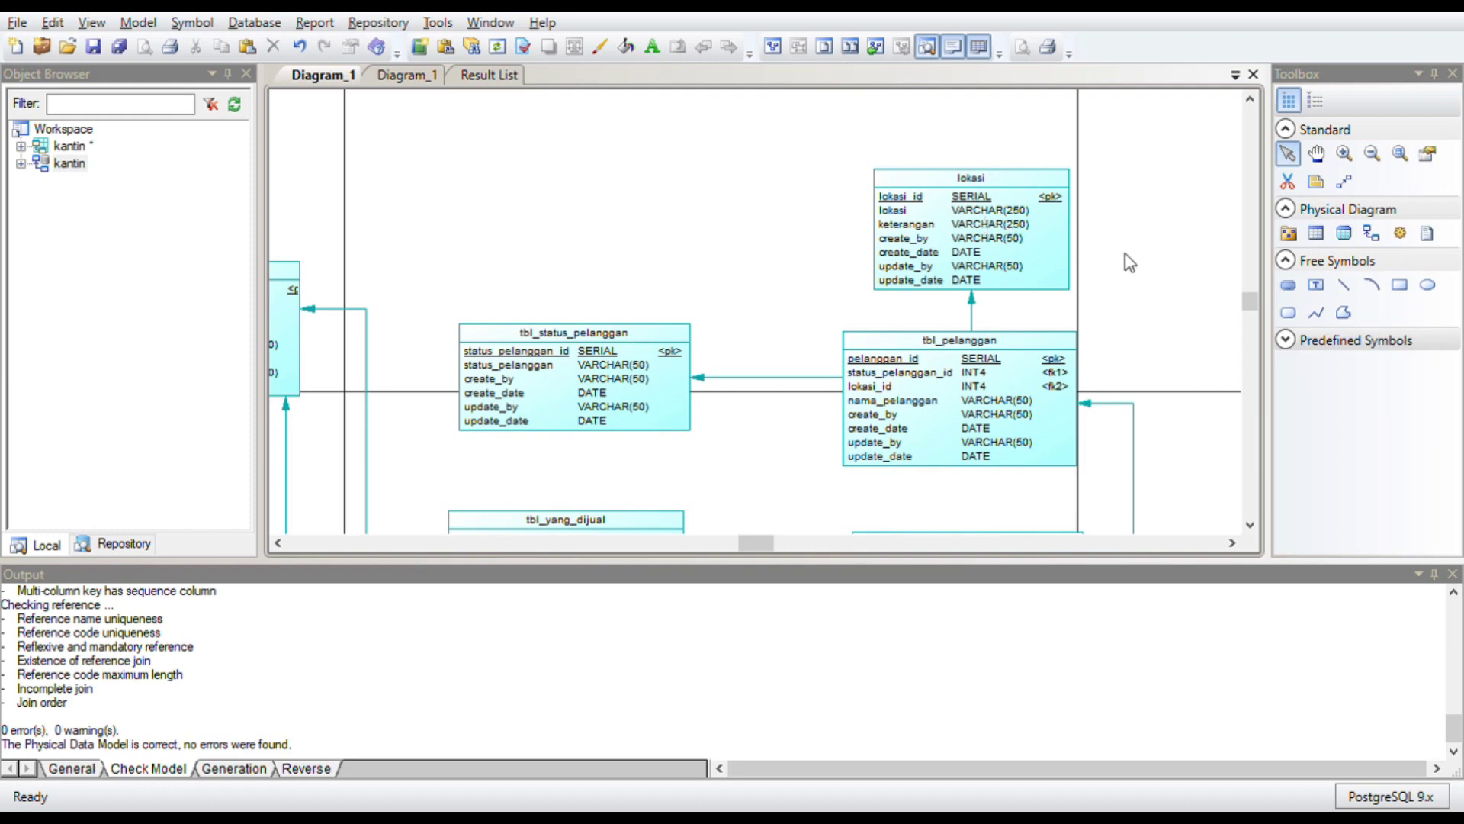
Review the physical diagram's tables from lokasi and tbl_pelanggan down through tbl_yang_dijual, tbl_warung_kantin and tbl_transaksi to tbl_hadiah
{"action": "scroll", "coordinate": [1128, 261], "scroll_direction": "down", "scroll_amount": 3}
{"action": "scroll", "coordinate": [1127, 259], "scroll_direction": "down", "scroll_amount": 4}
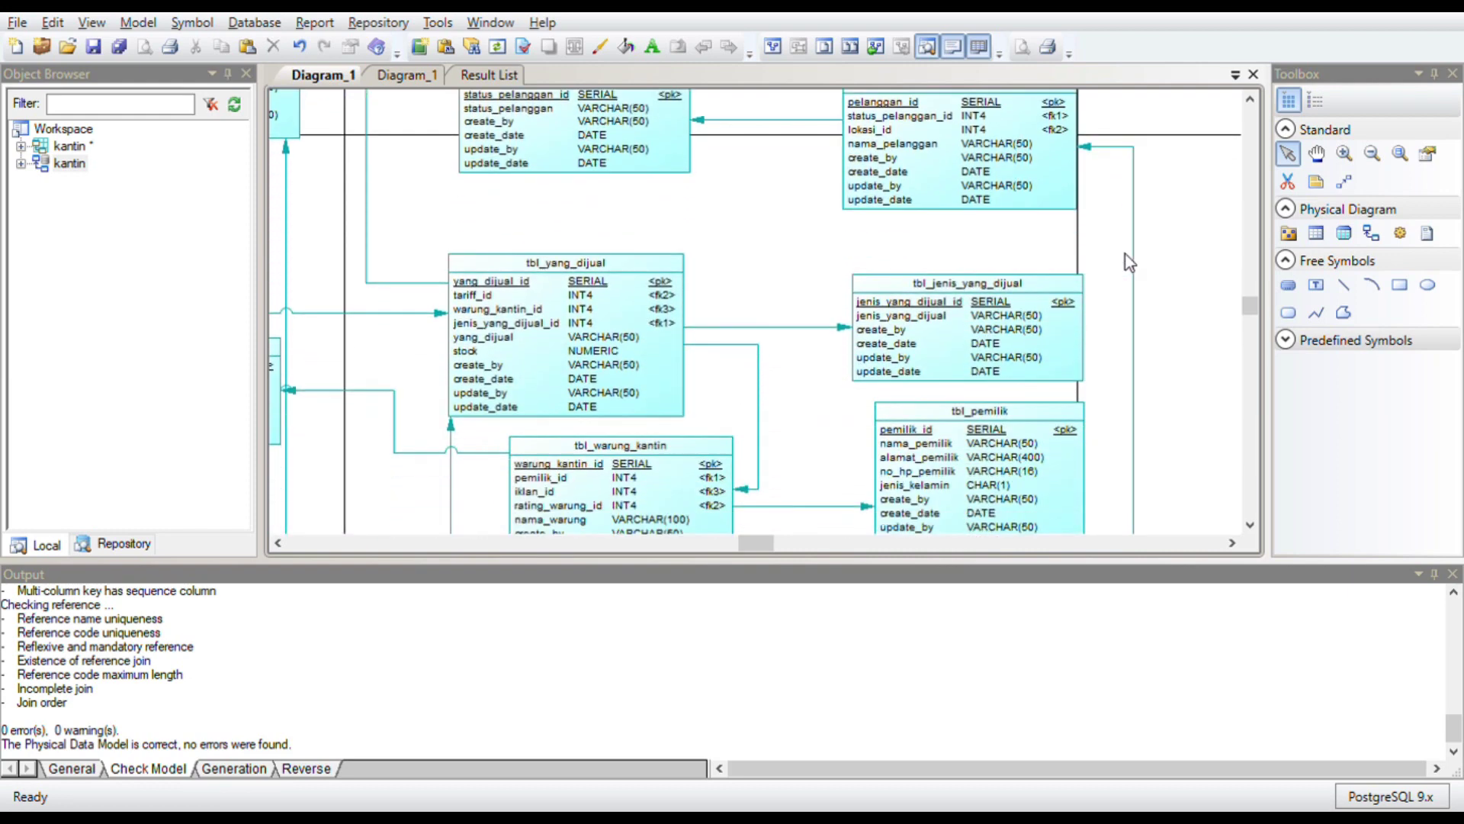
{"action": "scroll", "coordinate": [1155, 388], "scroll_direction": "down", "scroll_amount": 6}
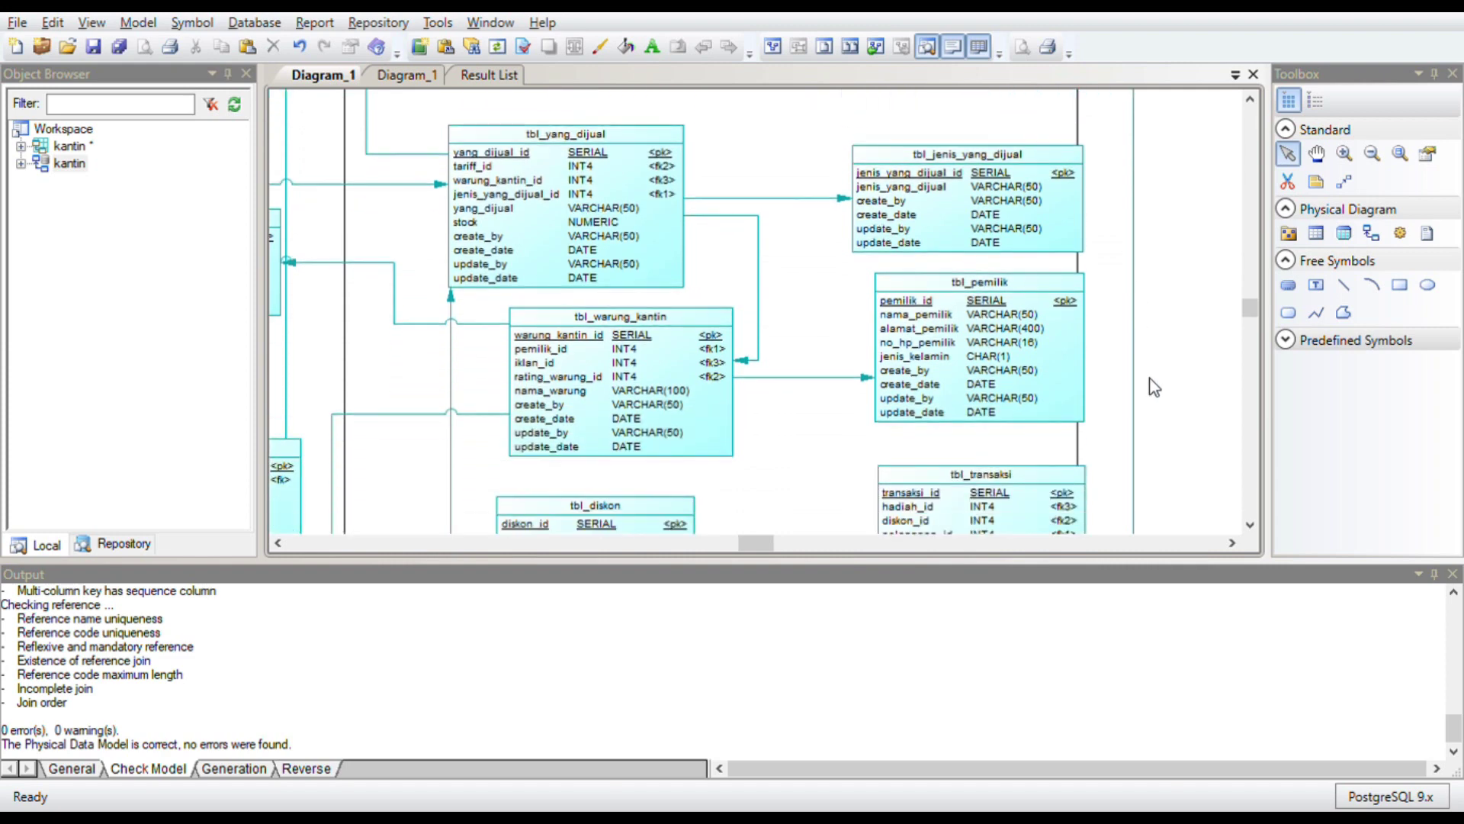
{"action": "scroll", "coordinate": [1154, 387], "scroll_direction": "up", "scroll_amount": 1}
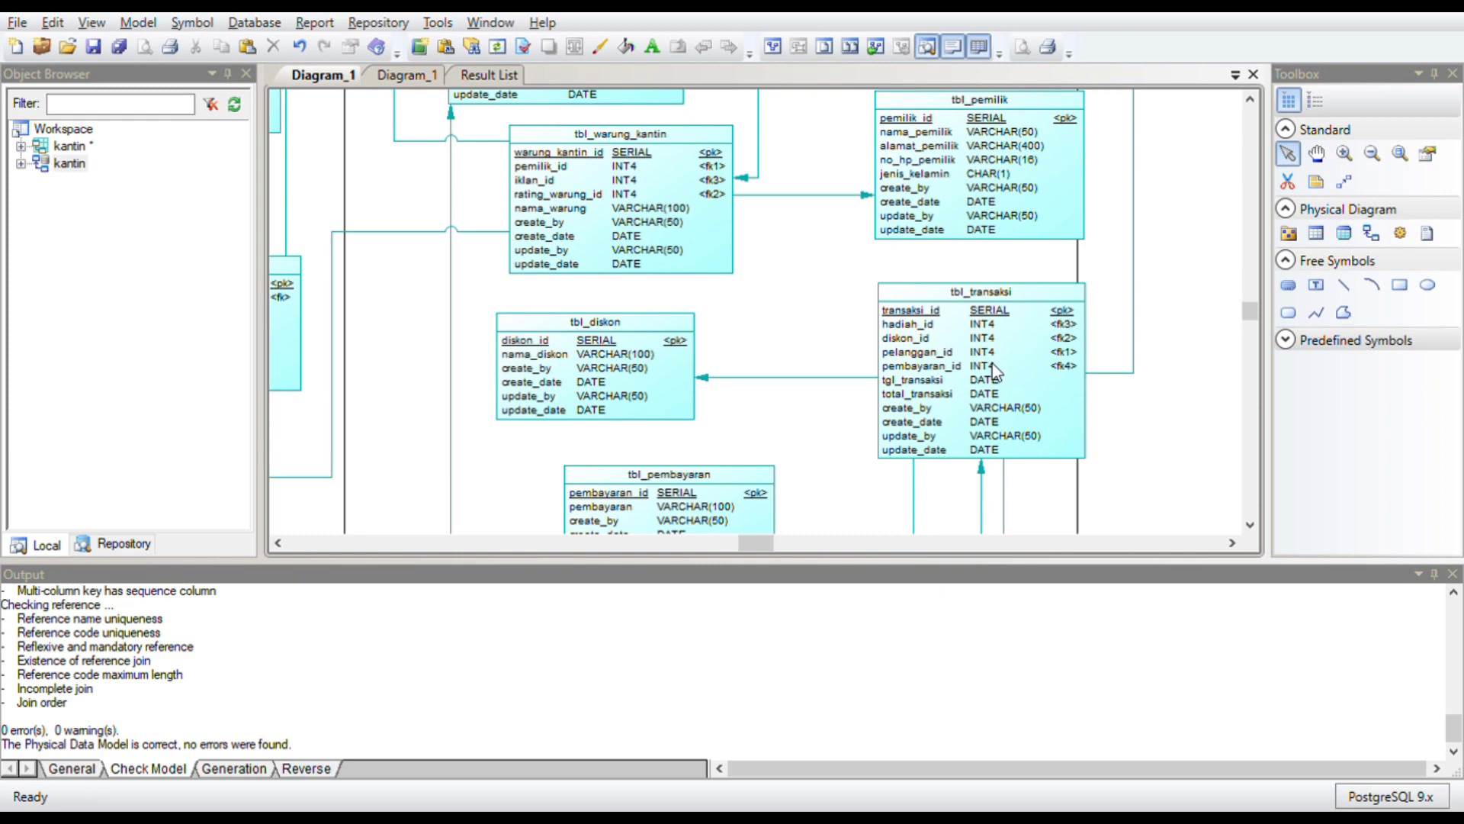
{"action": "scroll", "coordinate": [653, 382], "scroll_direction": "down", "scroll_amount": 3}
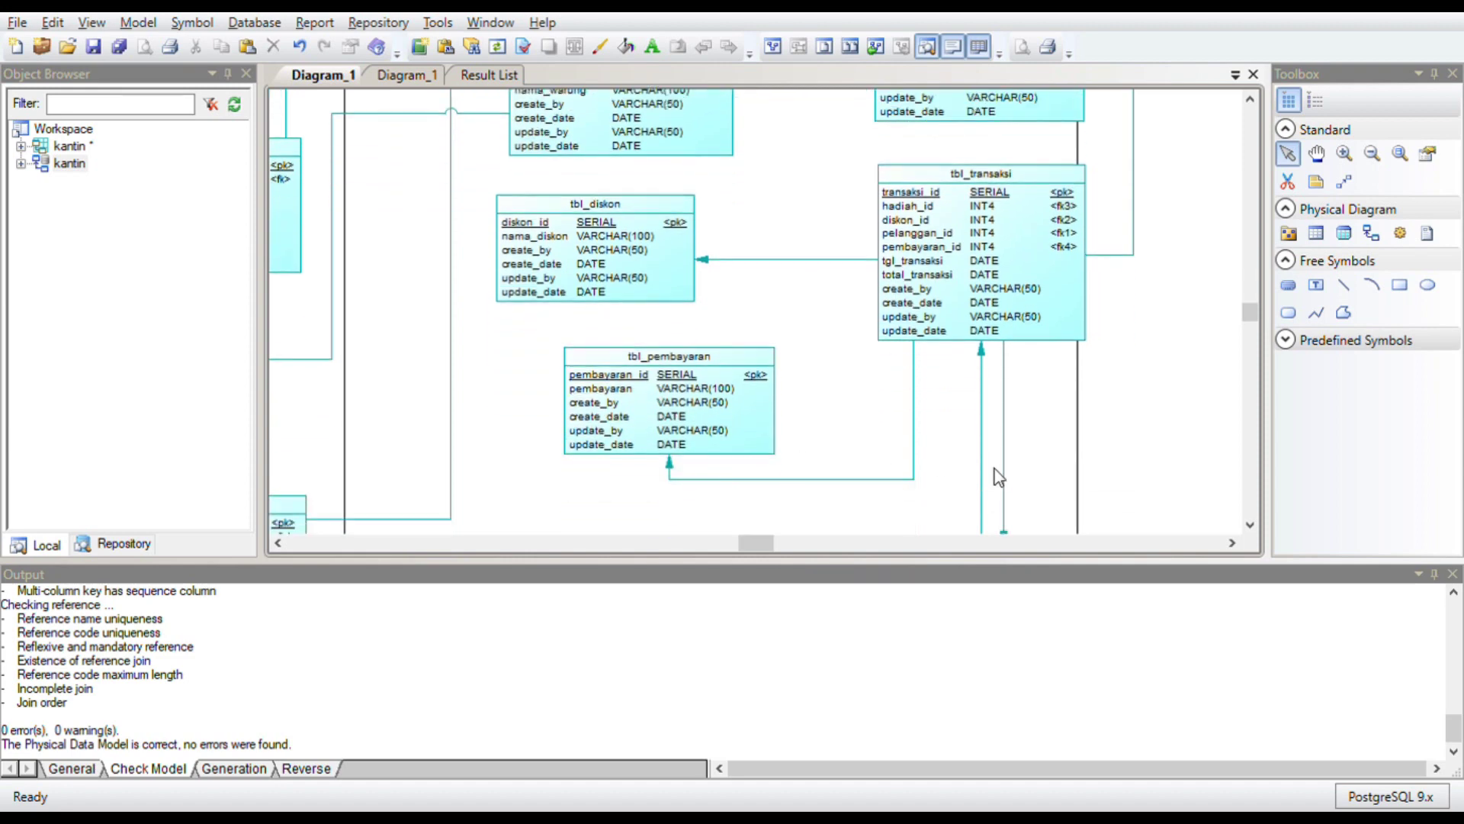
{"action": "scroll", "coordinate": [999, 477], "scroll_direction": "down", "scroll_amount": 2}
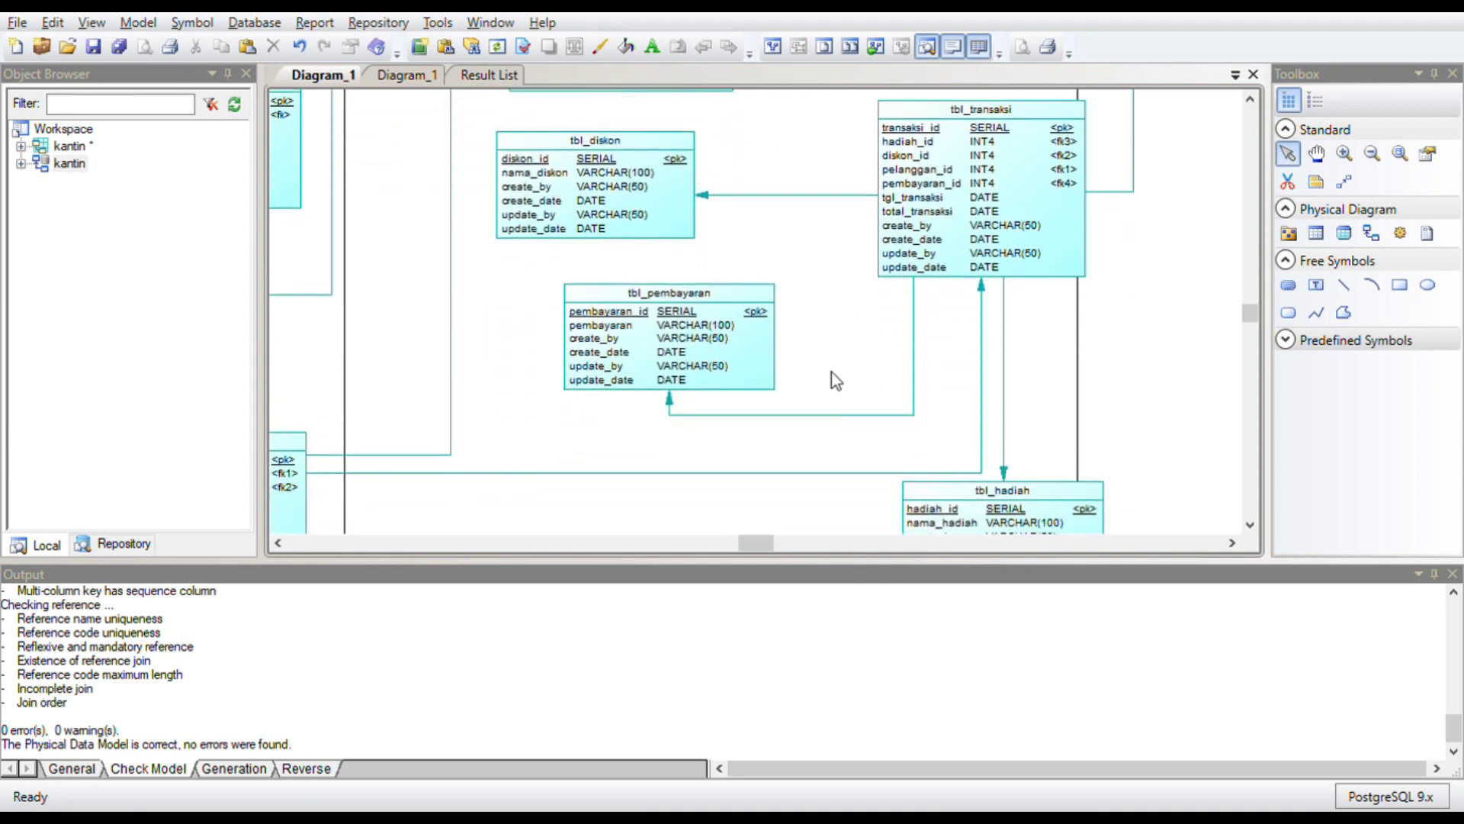
{"action": "scroll", "coordinate": [833, 376], "scroll_direction": "down", "scroll_amount": 3}
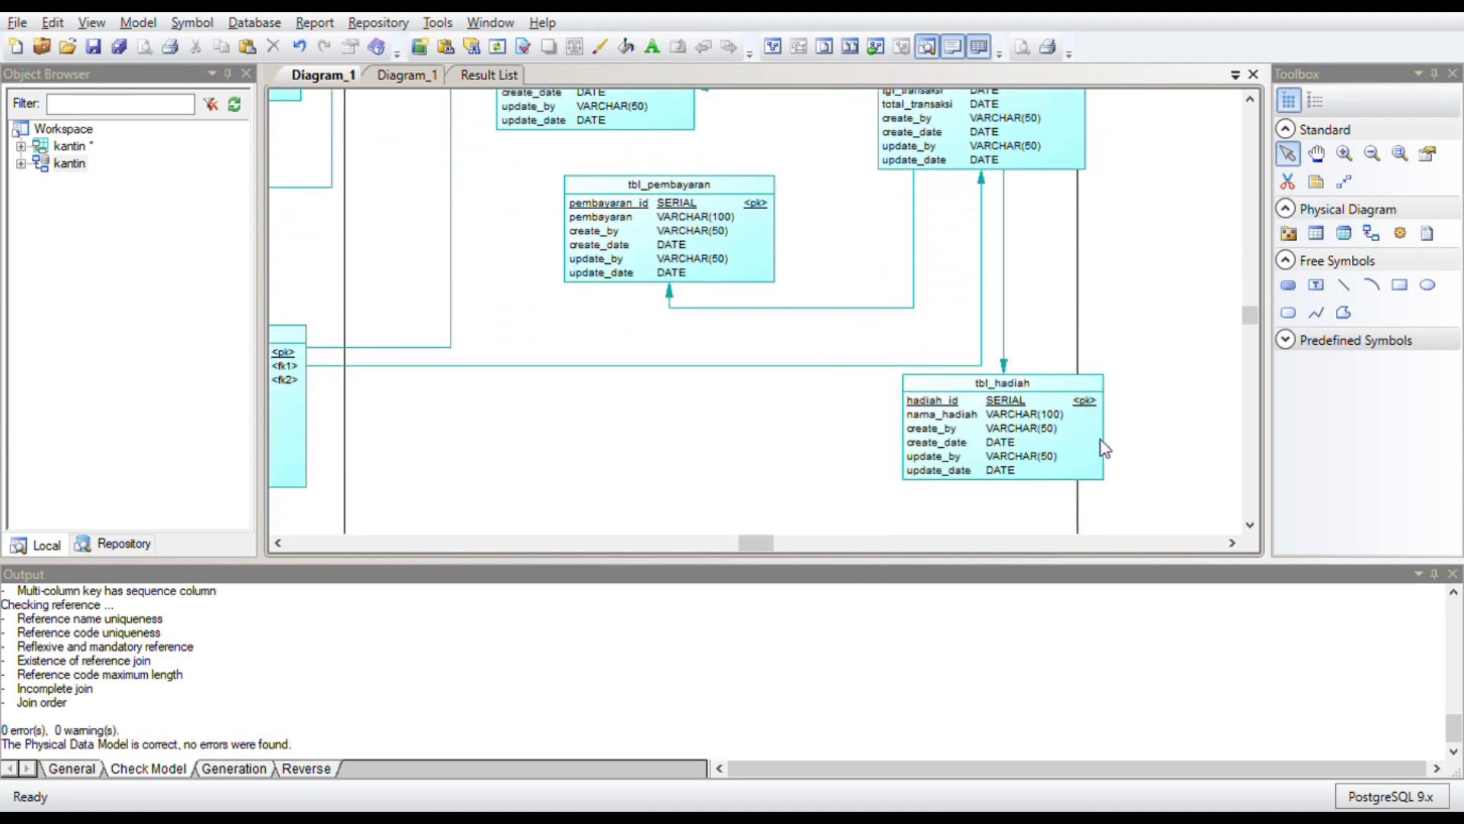
Examine how tbl_transaksi relates to tbl_transaksi_detail, tbl_hadiah, tbl_diskon and tbl_pembayaran
{"action": "scroll", "coordinate": [931, 359], "scroll_direction": "left", "scroll_amount": 5}
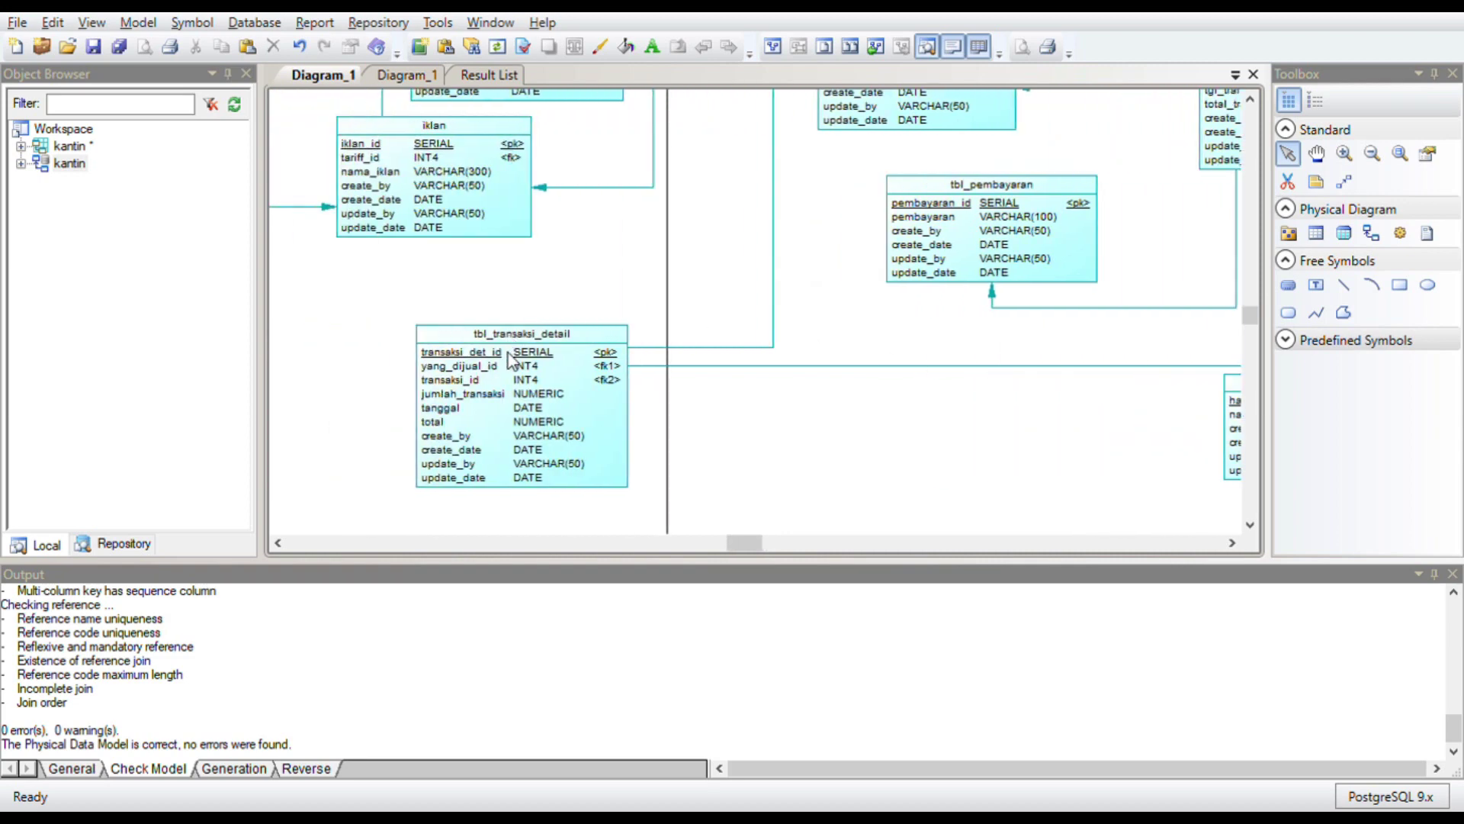
{"action": "scroll", "coordinate": [1086, 387], "scroll_direction": "right", "scroll_amount": 3}
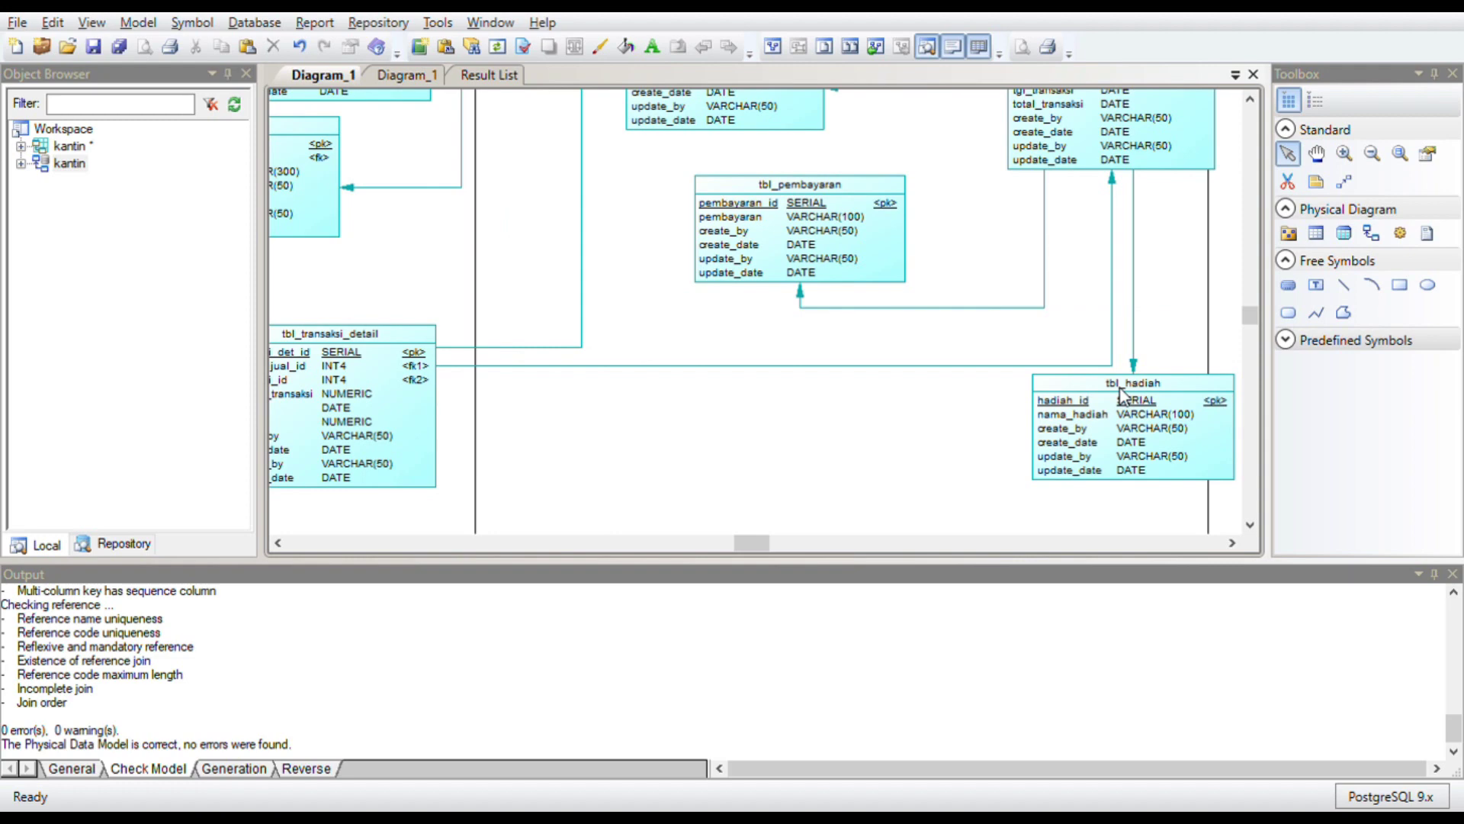
{"action": "scroll", "coordinate": [877, 297], "scroll_direction": "up", "scroll_amount": 2}
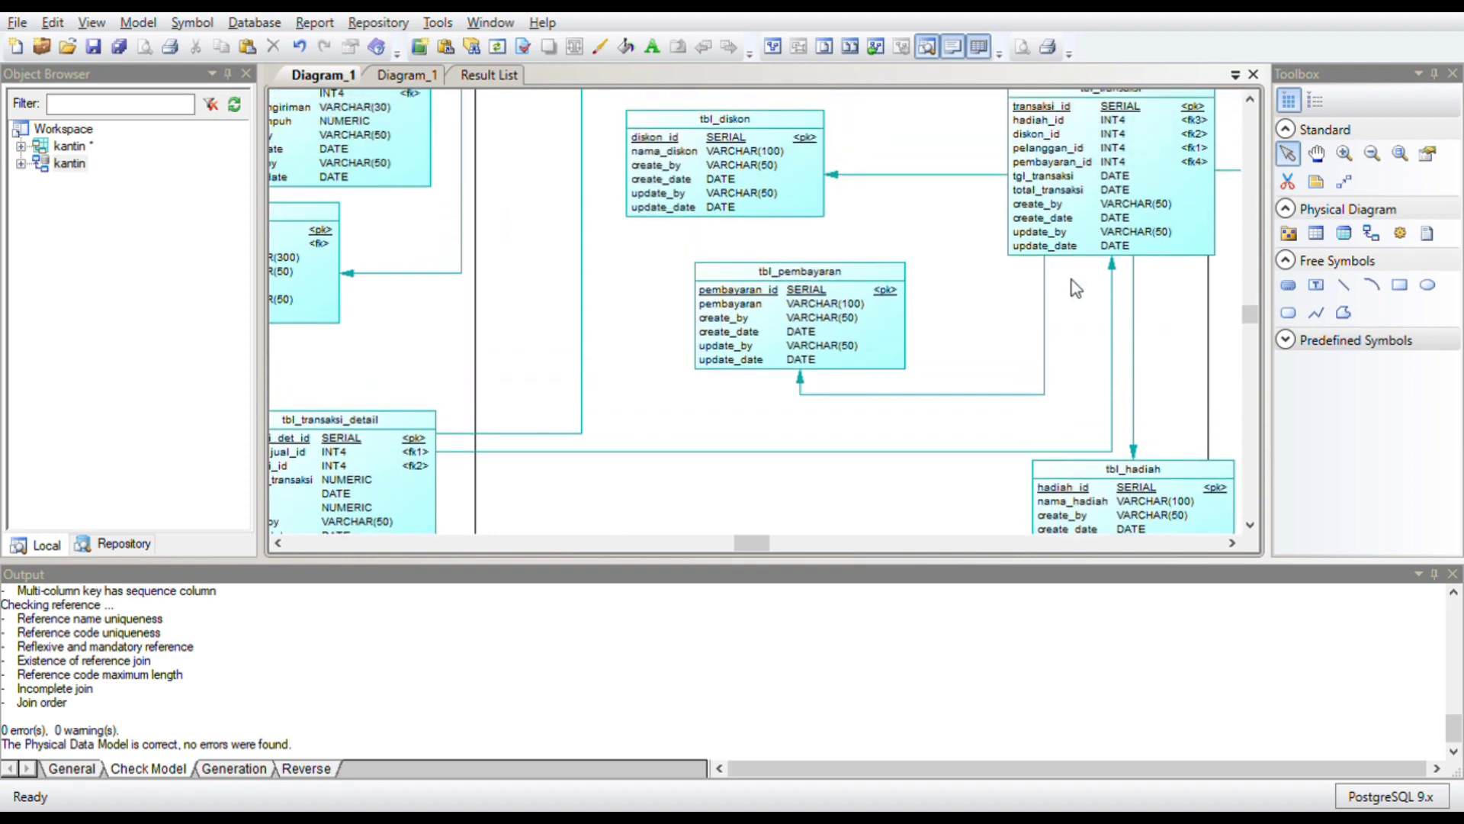
{"action": "scroll", "coordinate": [1066, 309], "scroll_direction": "up", "scroll_amount": 1}
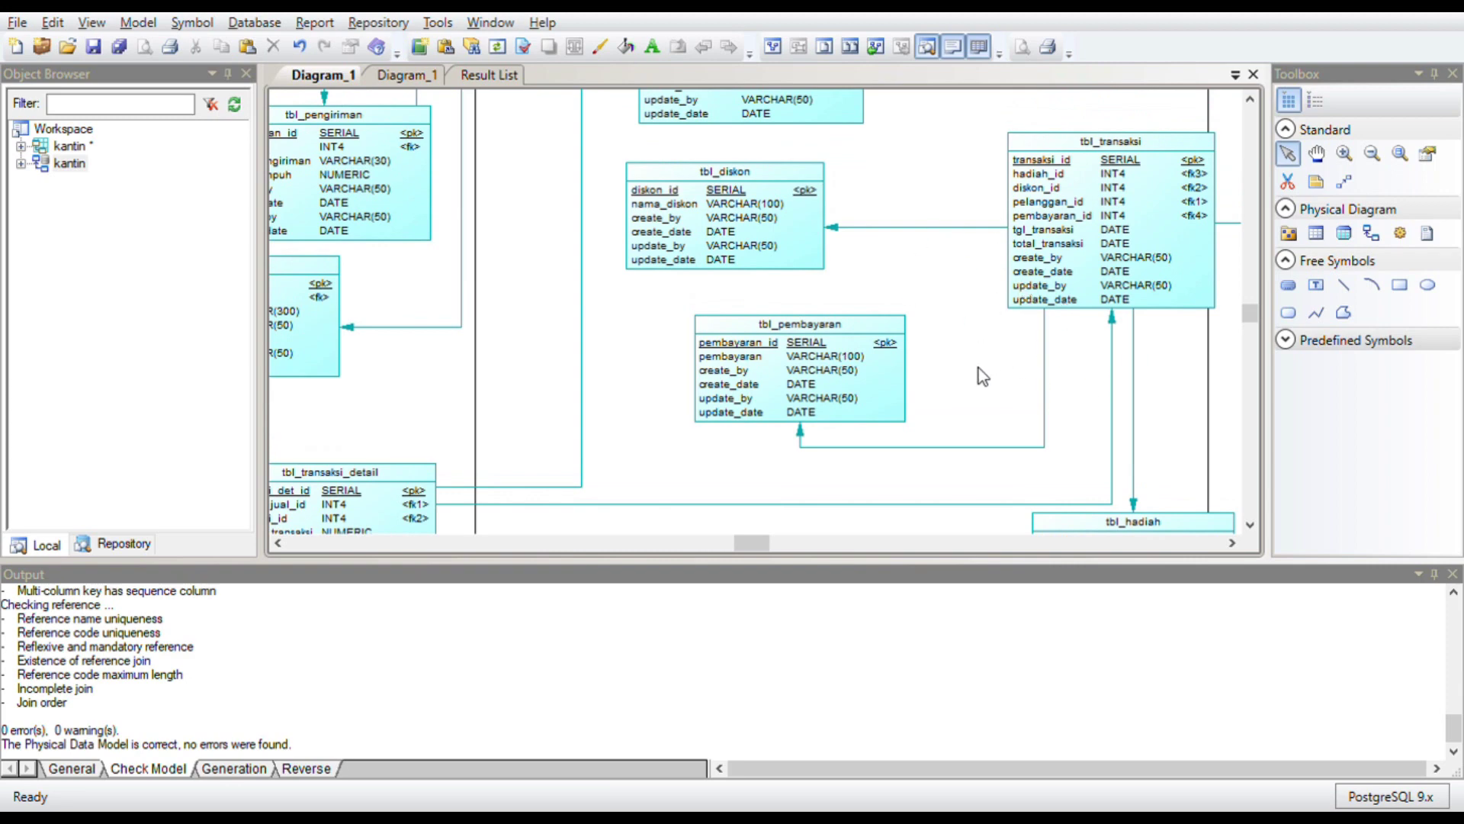
{"action": "scroll", "coordinate": [978, 368], "scroll_direction": "left", "scroll_amount": 1}
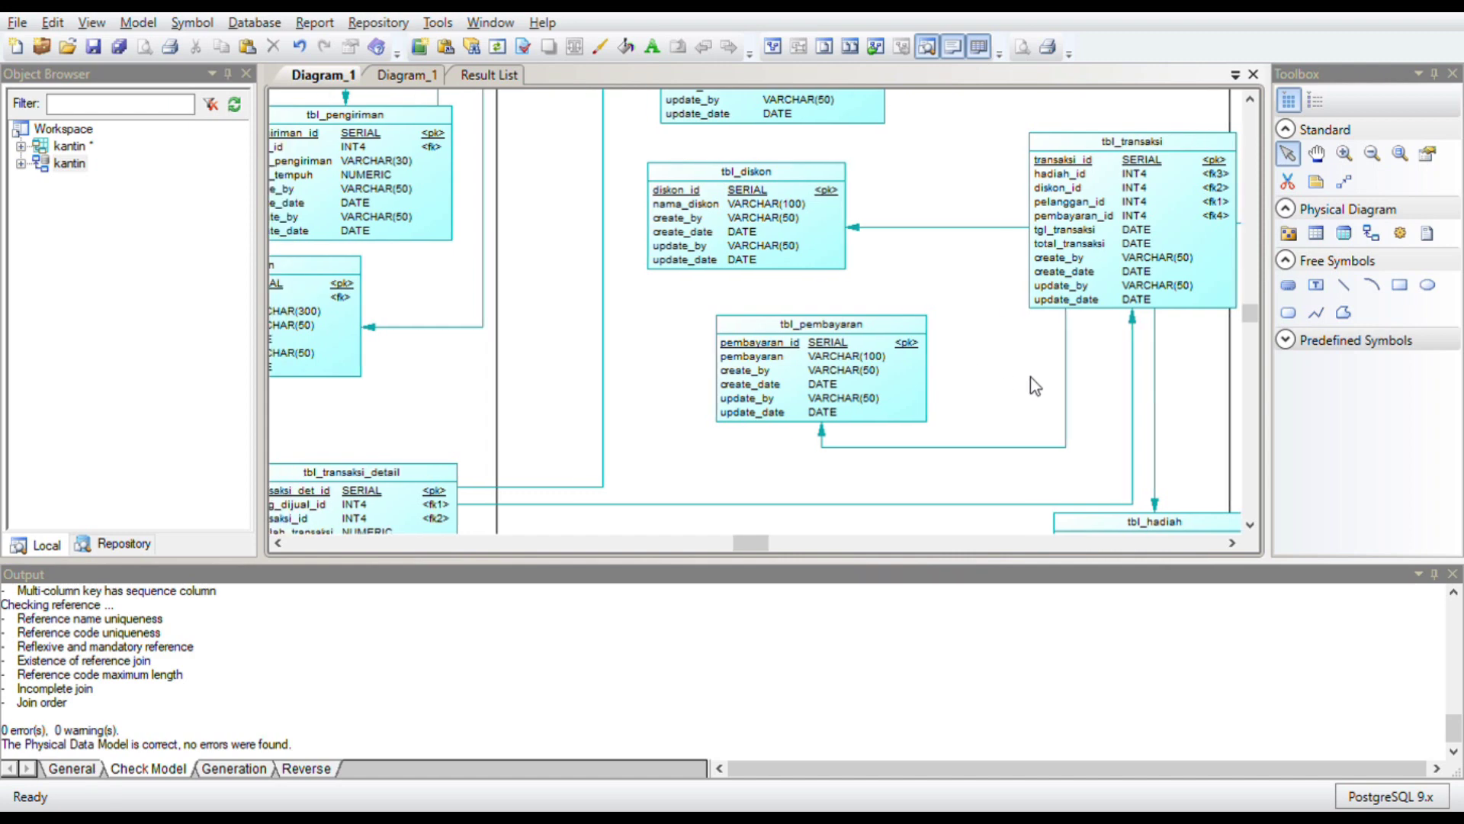
{"action": "scroll", "coordinate": [827, 408], "scroll_direction": "left", "scroll_amount": 6}
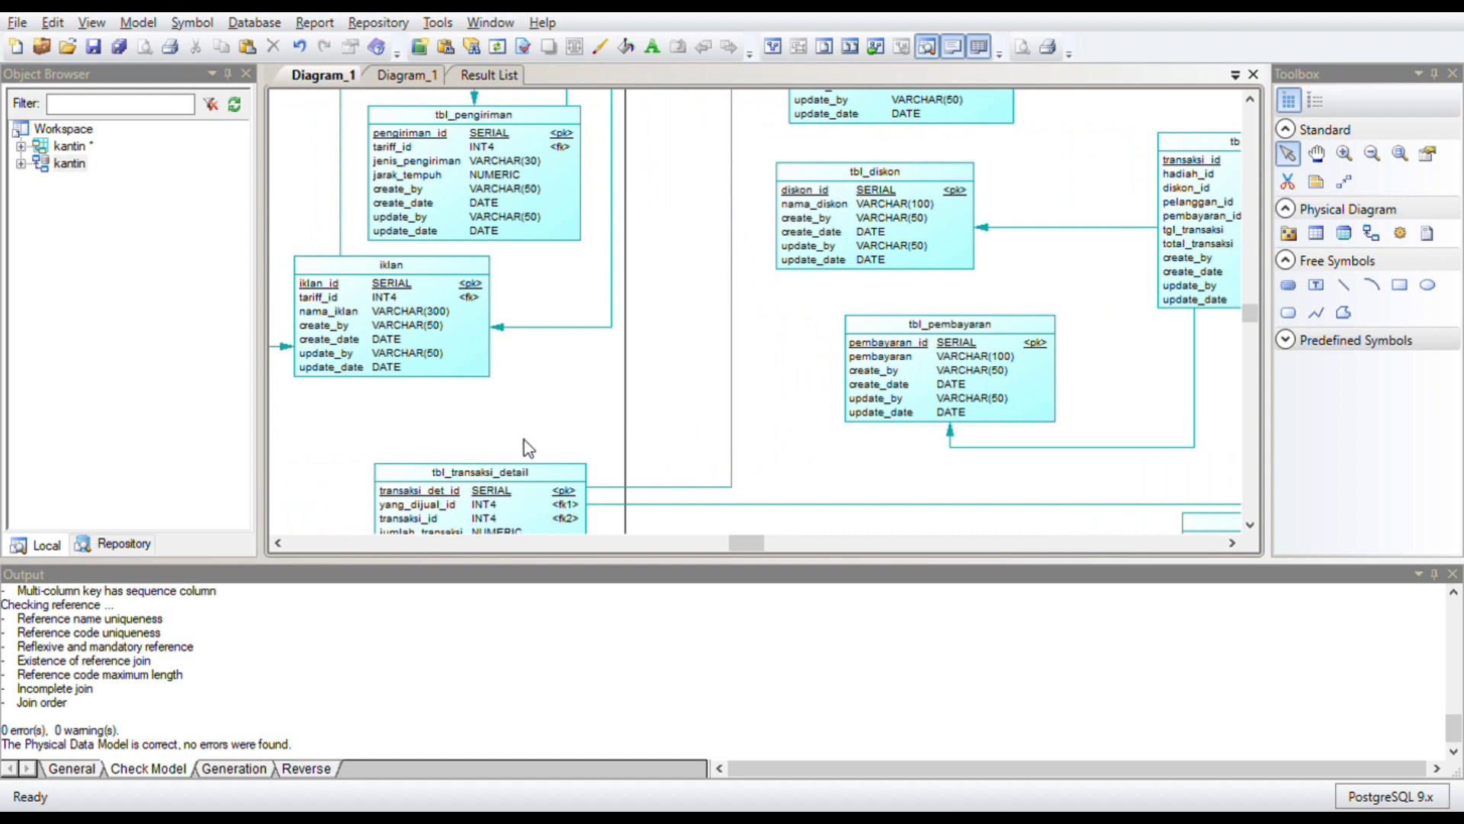
{"action": "scroll", "coordinate": [662, 404], "scroll_direction": "down", "scroll_amount": 3}
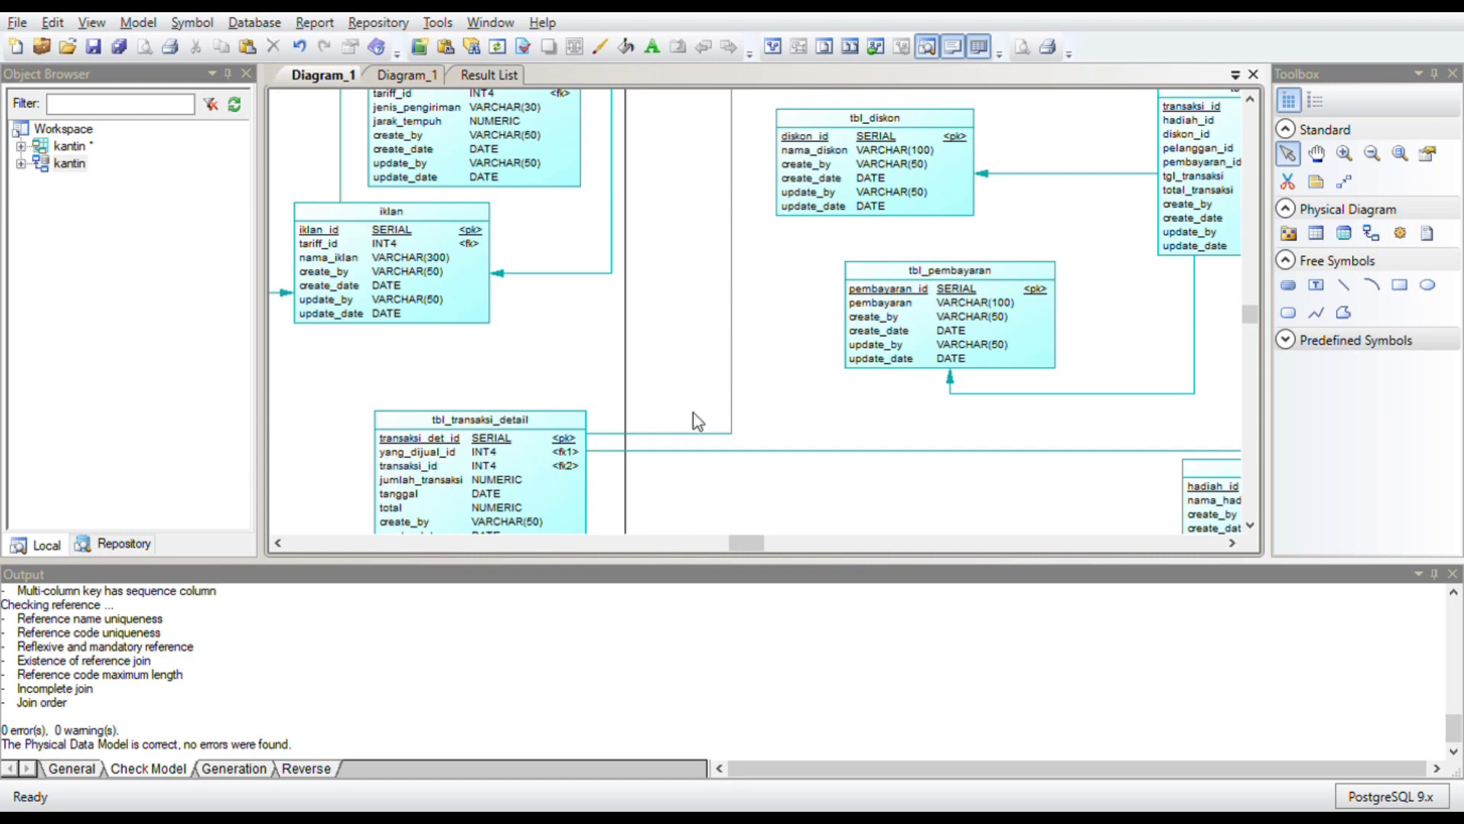
{"action": "scroll", "coordinate": [727, 332], "scroll_direction": "up", "scroll_amount": 1}
{"action": "scroll", "coordinate": [726, 329], "scroll_direction": "up", "scroll_amount": 3}
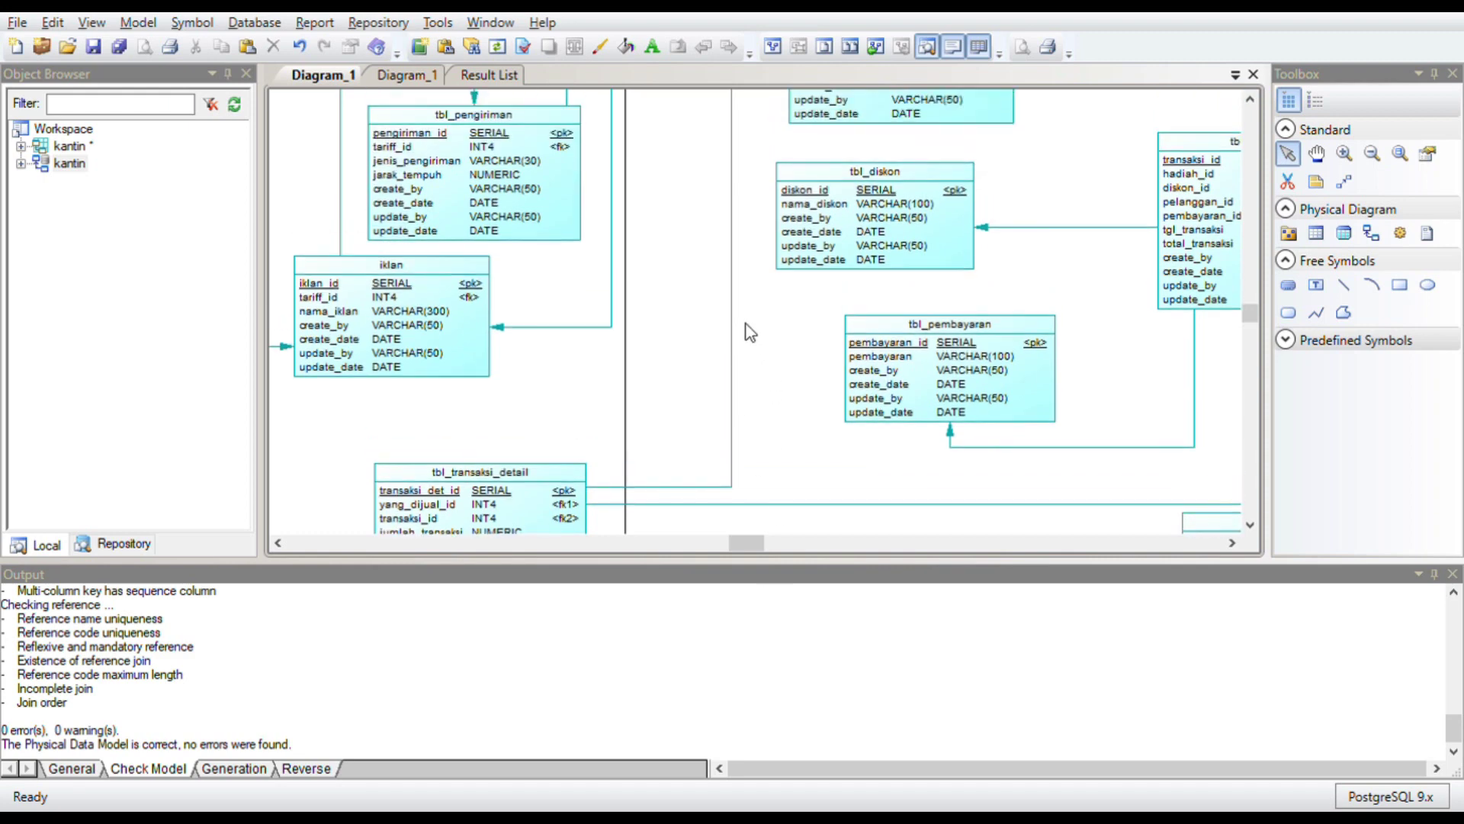
Examine the columns and references of tbl_warung_kantin and tbl_yang_dijual, following the tariff reference to tbl_tariff
{"action": "scroll", "coordinate": [749, 330], "scroll_direction": "up", "scroll_amount": 4}
{"action": "scroll", "coordinate": [748, 332], "scroll_direction": "up", "scroll_amount": 12}
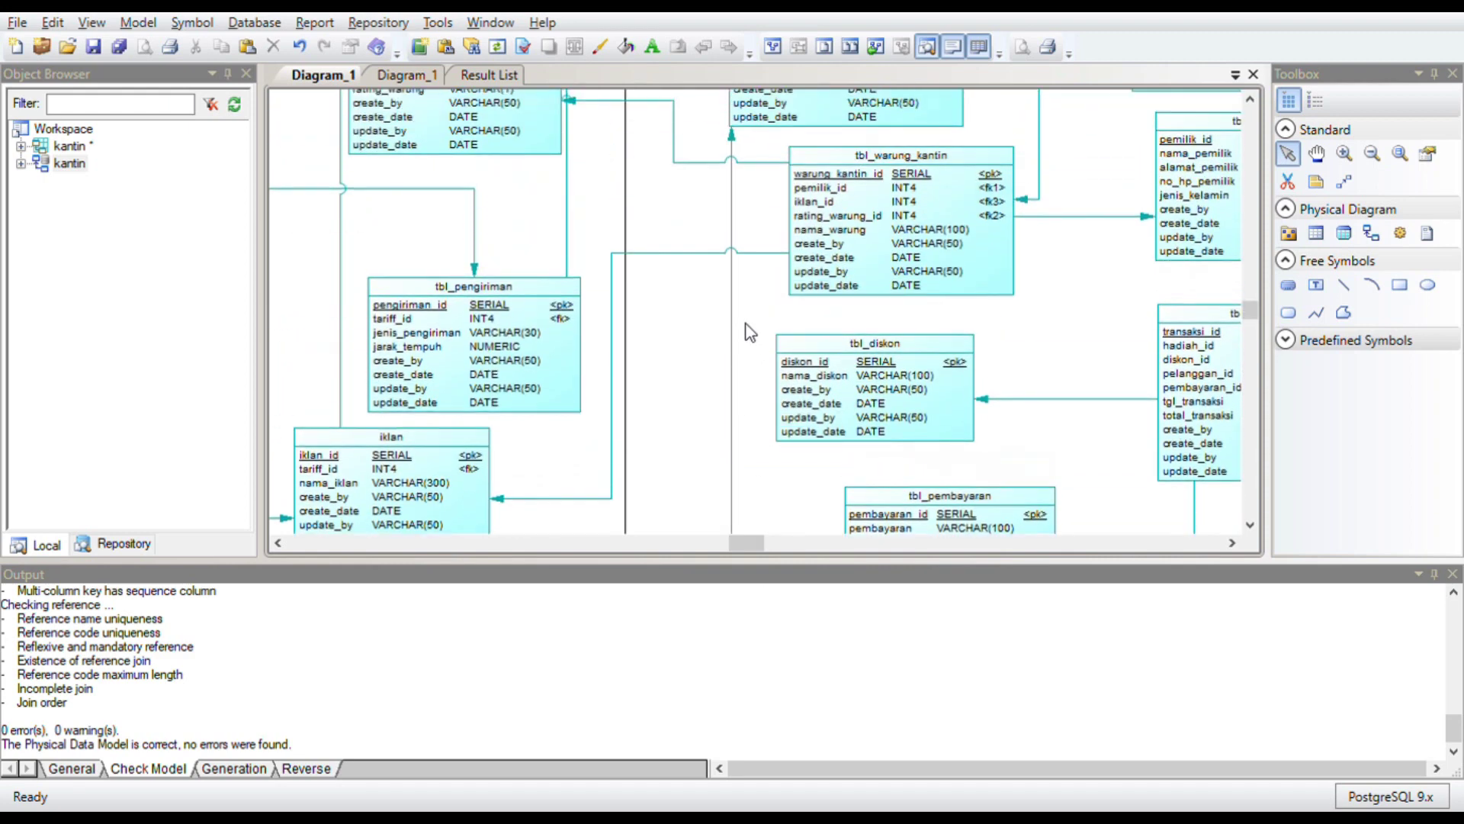
{"action": "scroll", "coordinate": [749, 330], "scroll_direction": "up", "scroll_amount": 11}
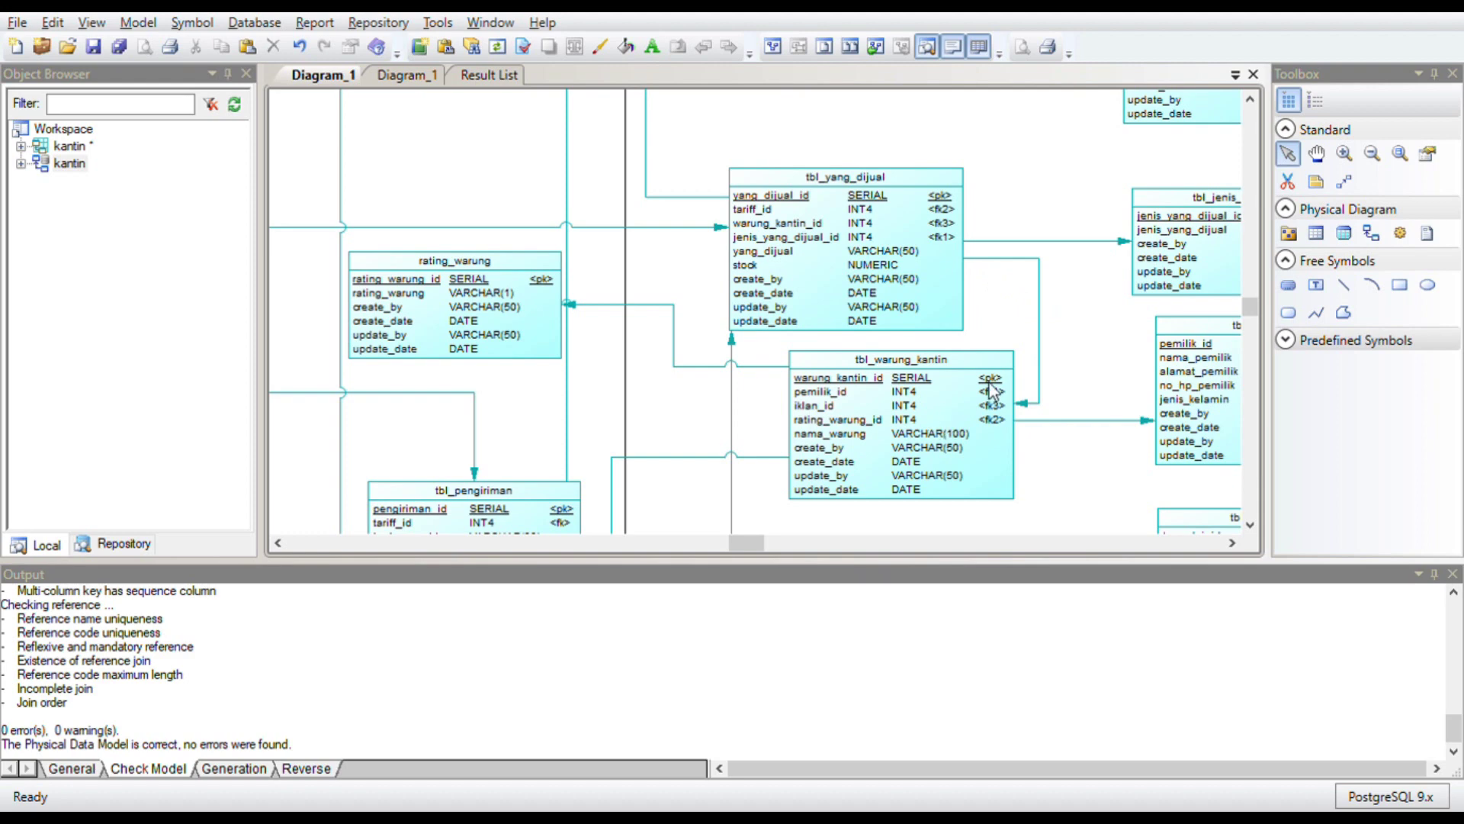
{"action": "scroll", "coordinate": [1019, 357], "scroll_direction": "right", "scroll_amount": 3}
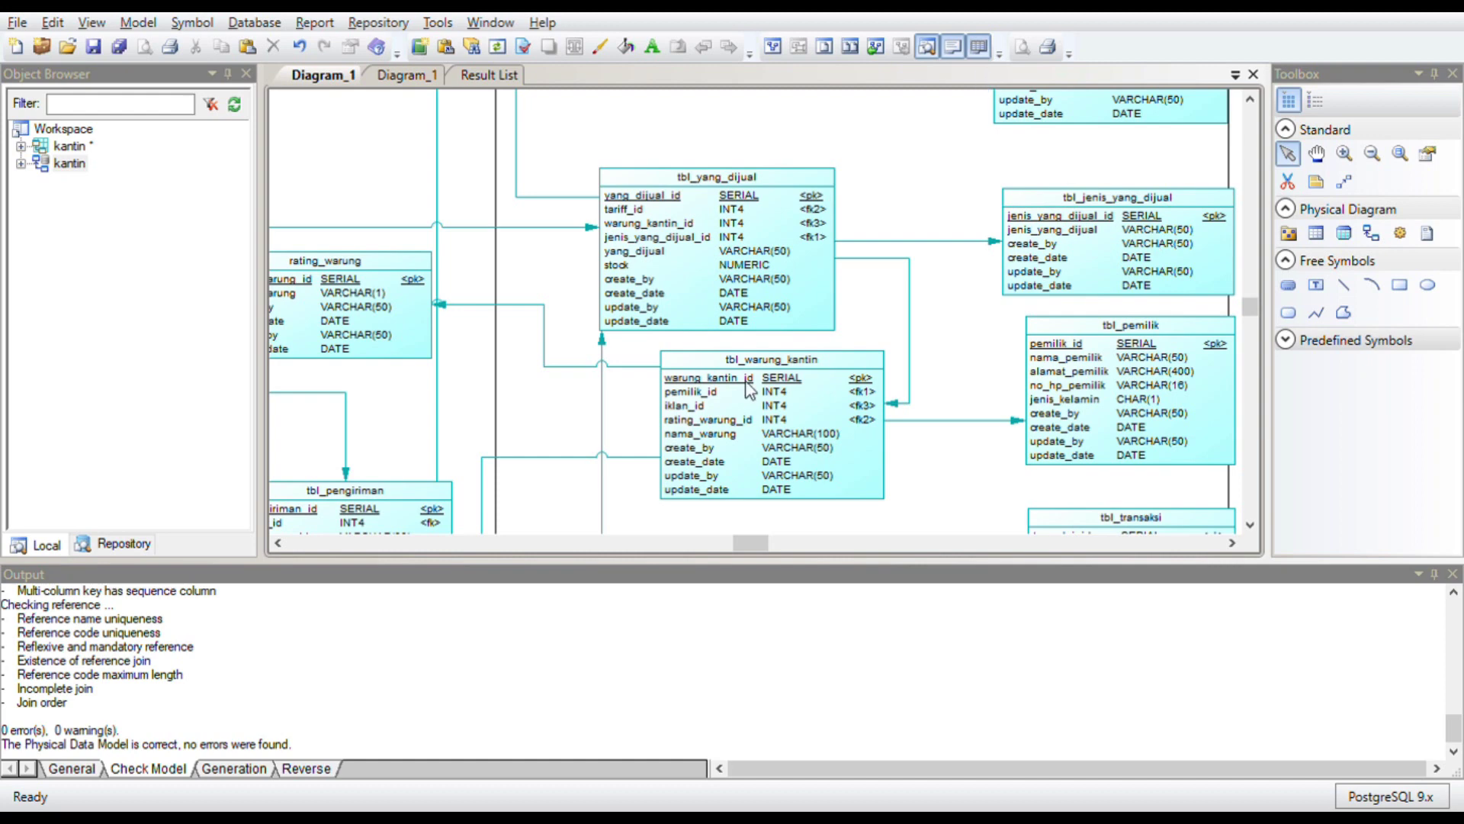
{"action": "scroll", "coordinate": [615, 275], "scroll_direction": "up", "scroll_amount": 2}
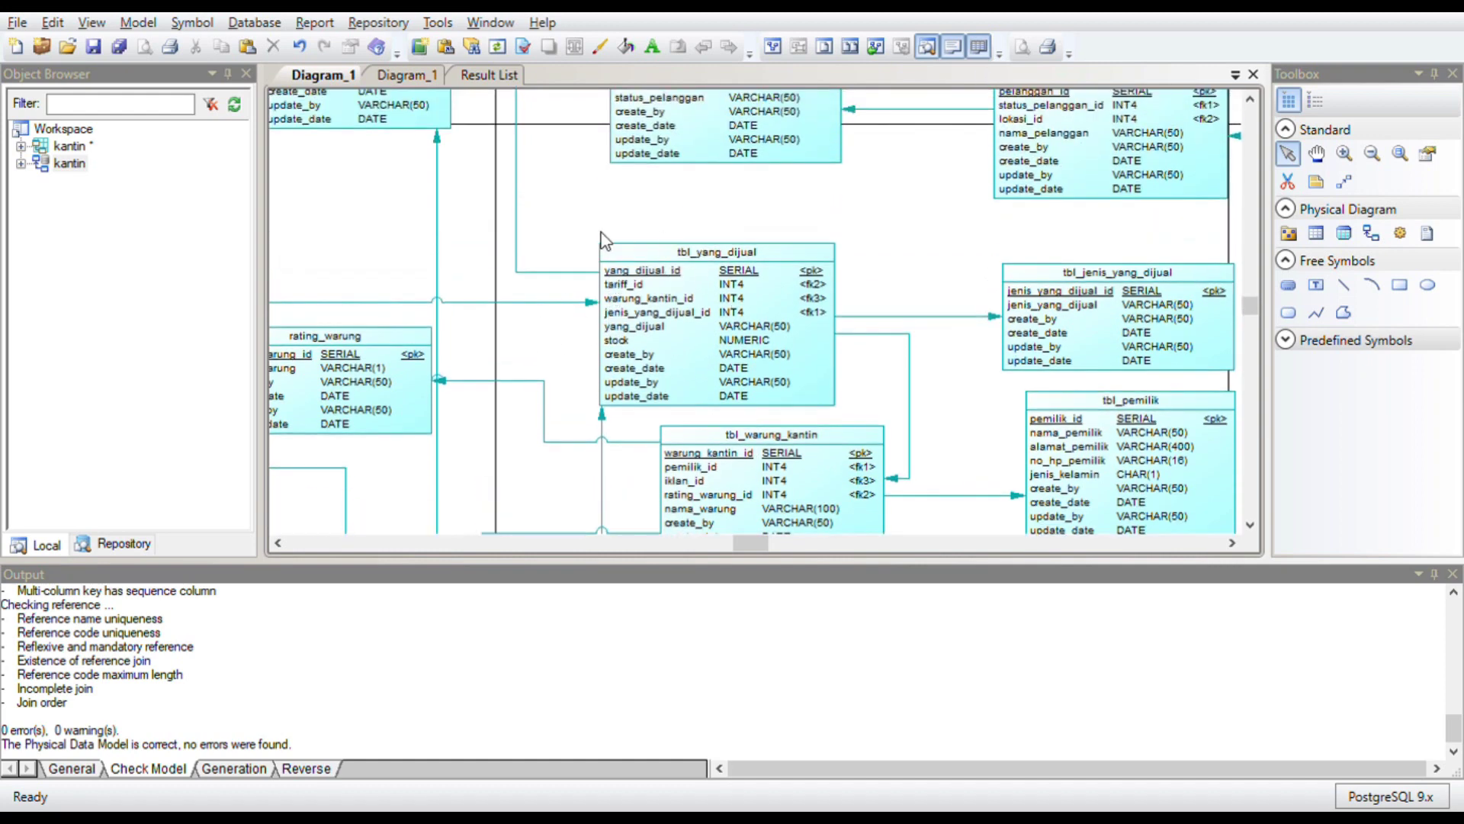
{"action": "scroll", "coordinate": [604, 241], "scroll_direction": "left", "scroll_amount": 3}
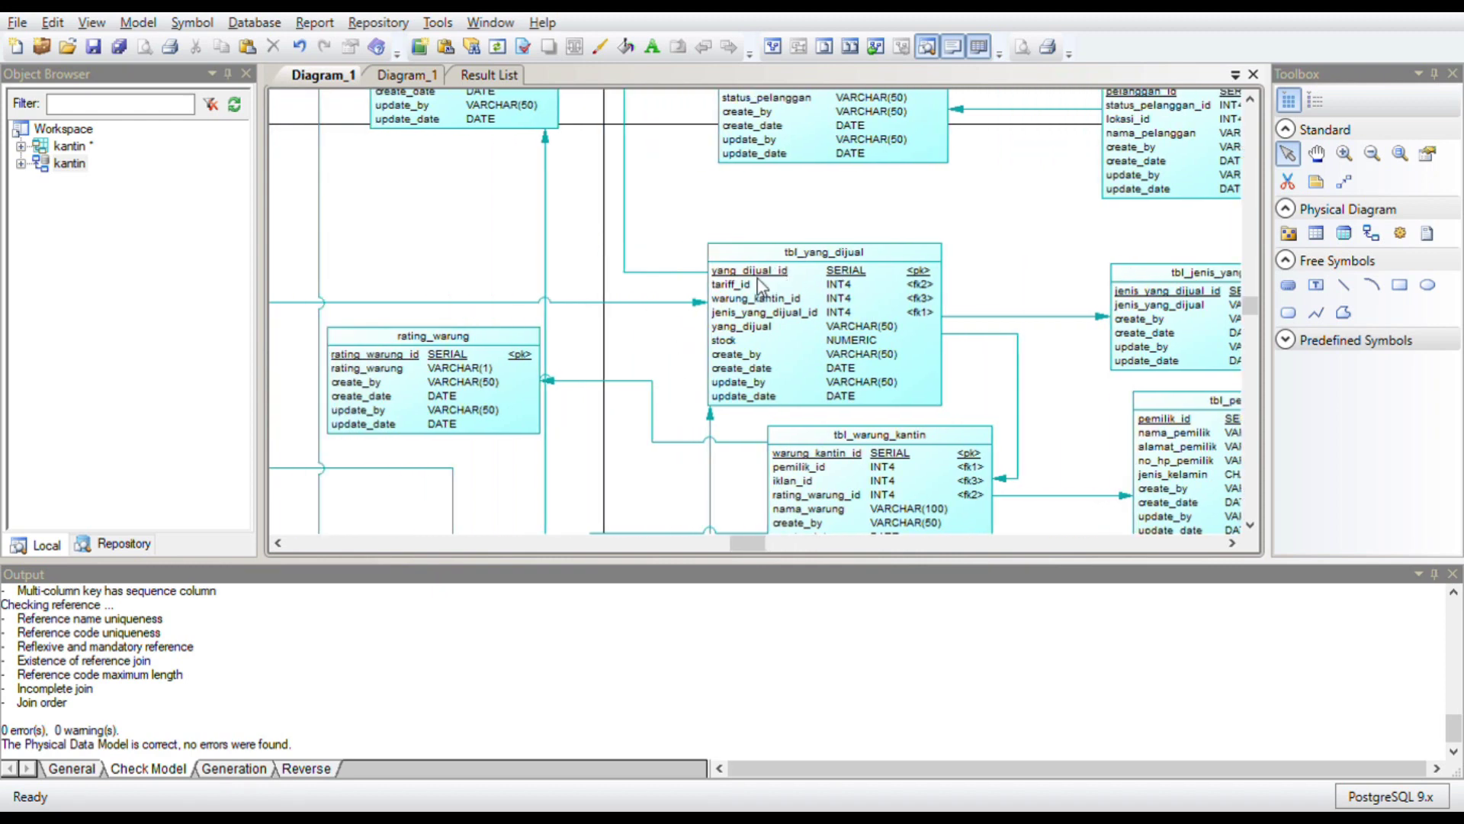
{"action": "scroll", "coordinate": [647, 204], "scroll_direction": "up", "scroll_amount": 3}
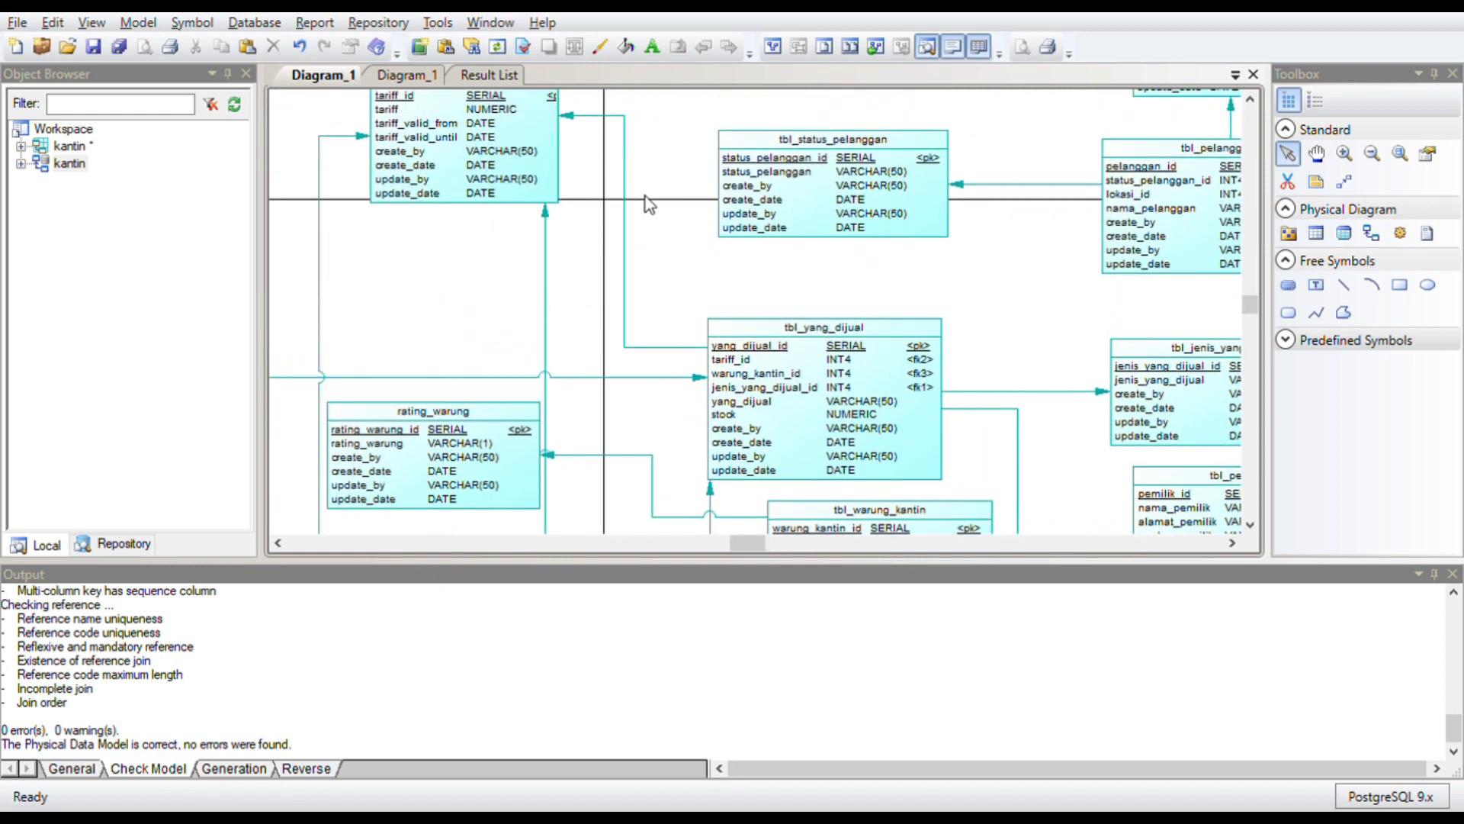
{"action": "scroll", "coordinate": [645, 195], "scroll_direction": "up", "scroll_amount": 1}
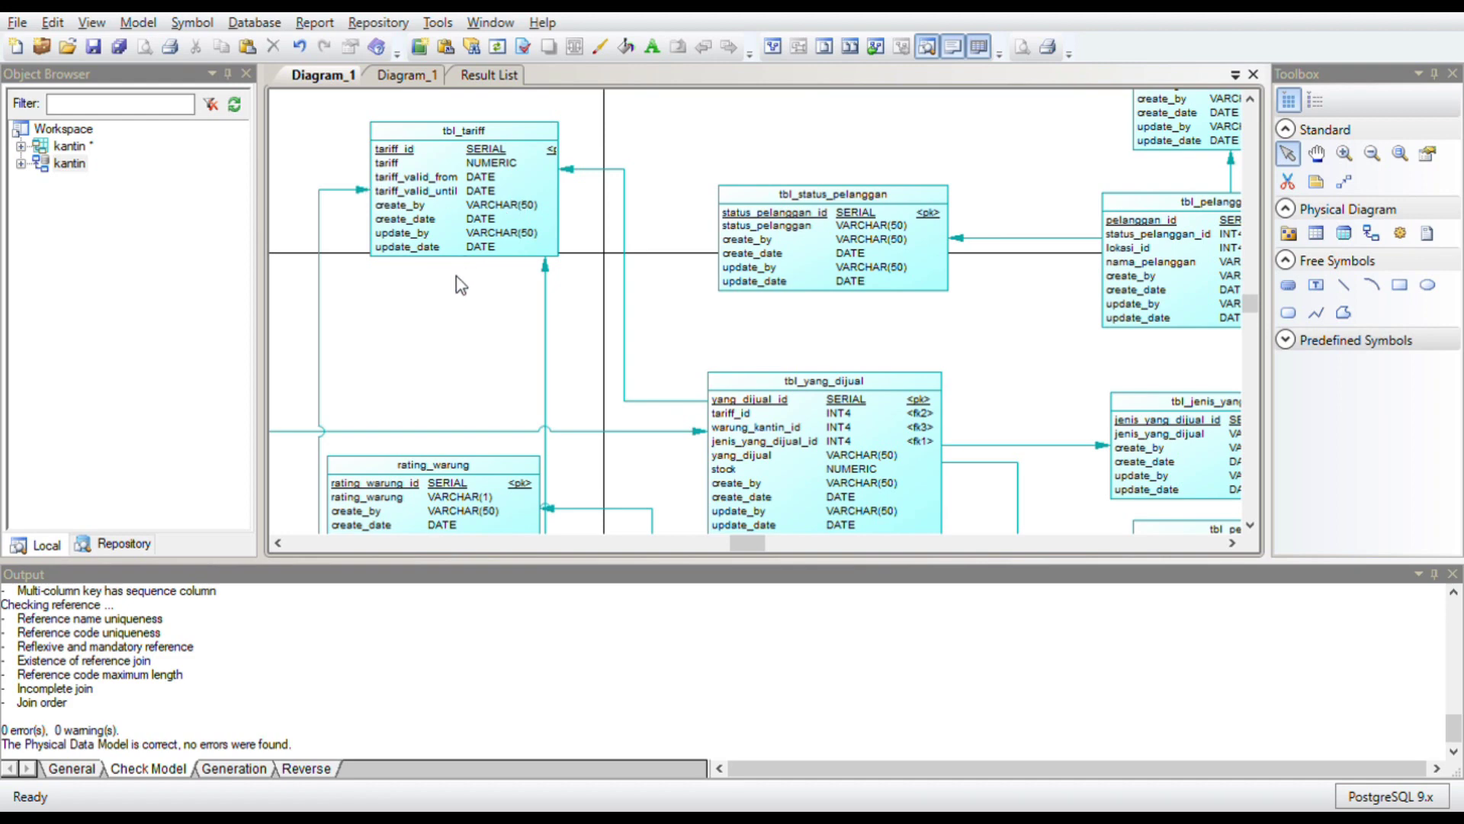
Examine the rating_warung and tbl_pengiriman tables and follow the delivery reference to driver_man and rating_driver_man
{"action": "scroll", "coordinate": [502, 333], "scroll_direction": "down", "scroll_amount": 3}
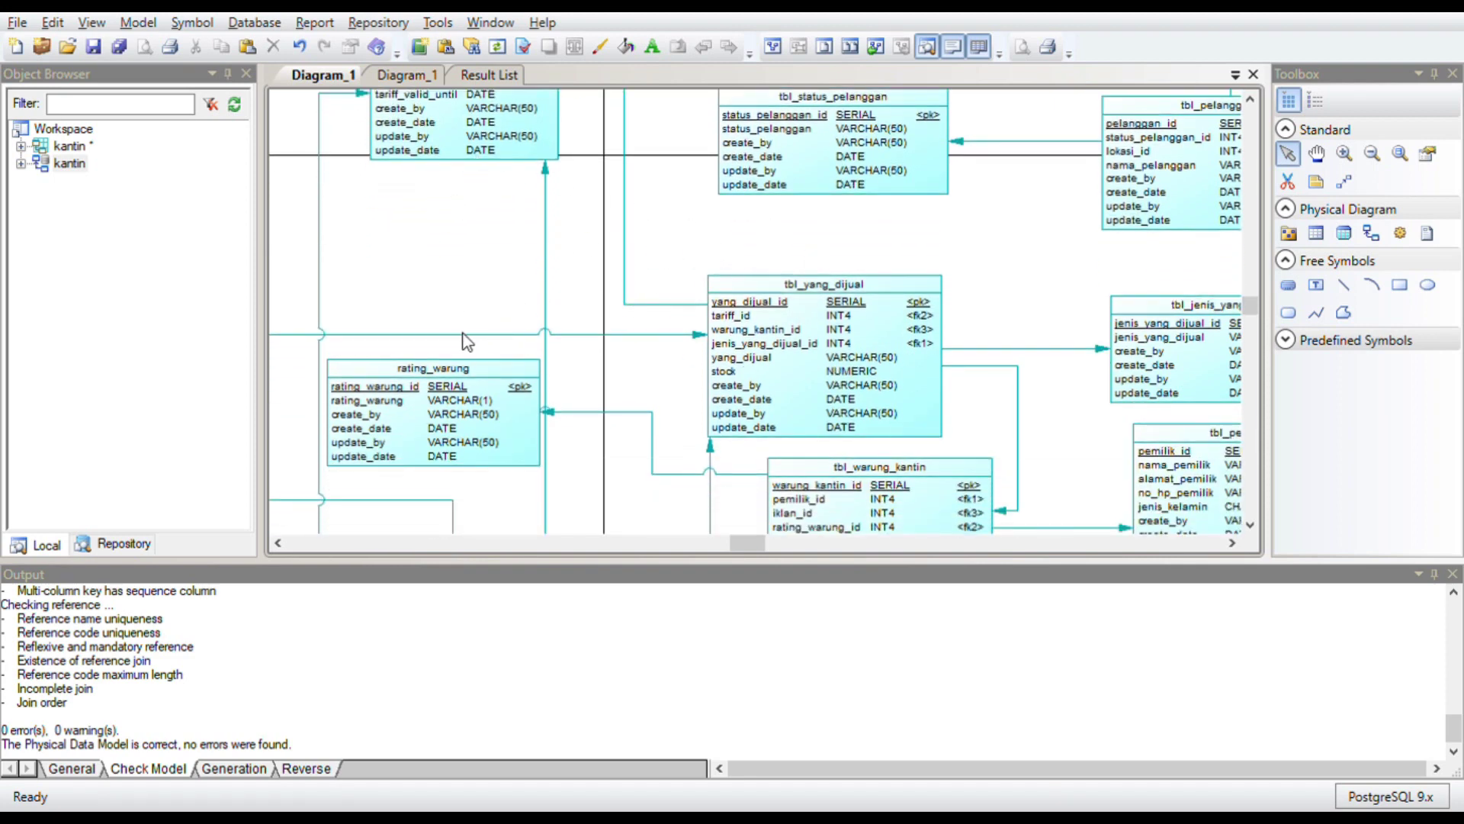
{"action": "scroll", "coordinate": [465, 341], "scroll_direction": "down", "scroll_amount": 1}
{"action": "scroll", "coordinate": [463, 334], "scroll_direction": "down", "scroll_amount": 6}
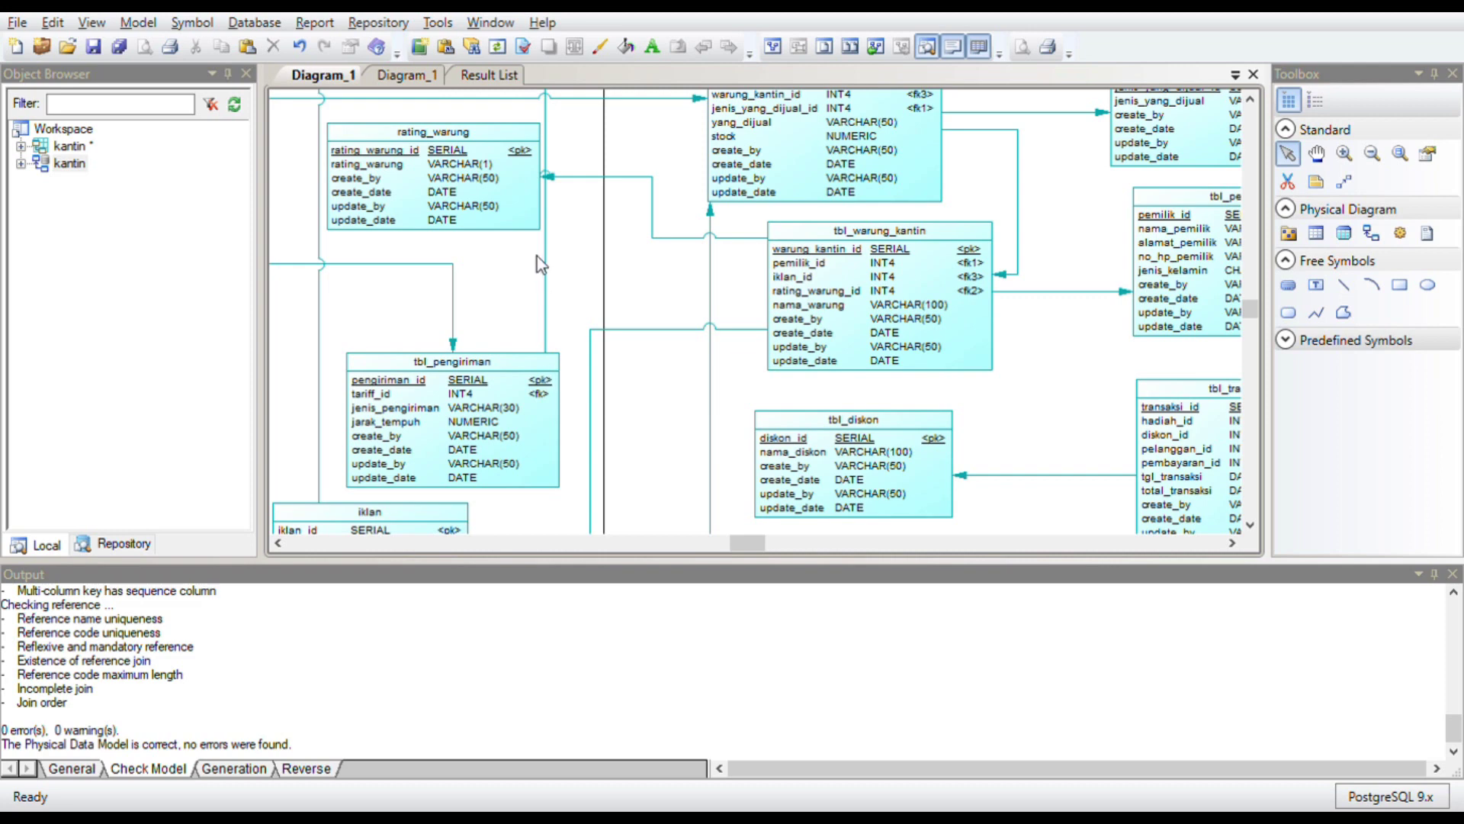
{"action": "scroll", "coordinate": [587, 328], "scroll_direction": "left", "scroll_amount": 3}
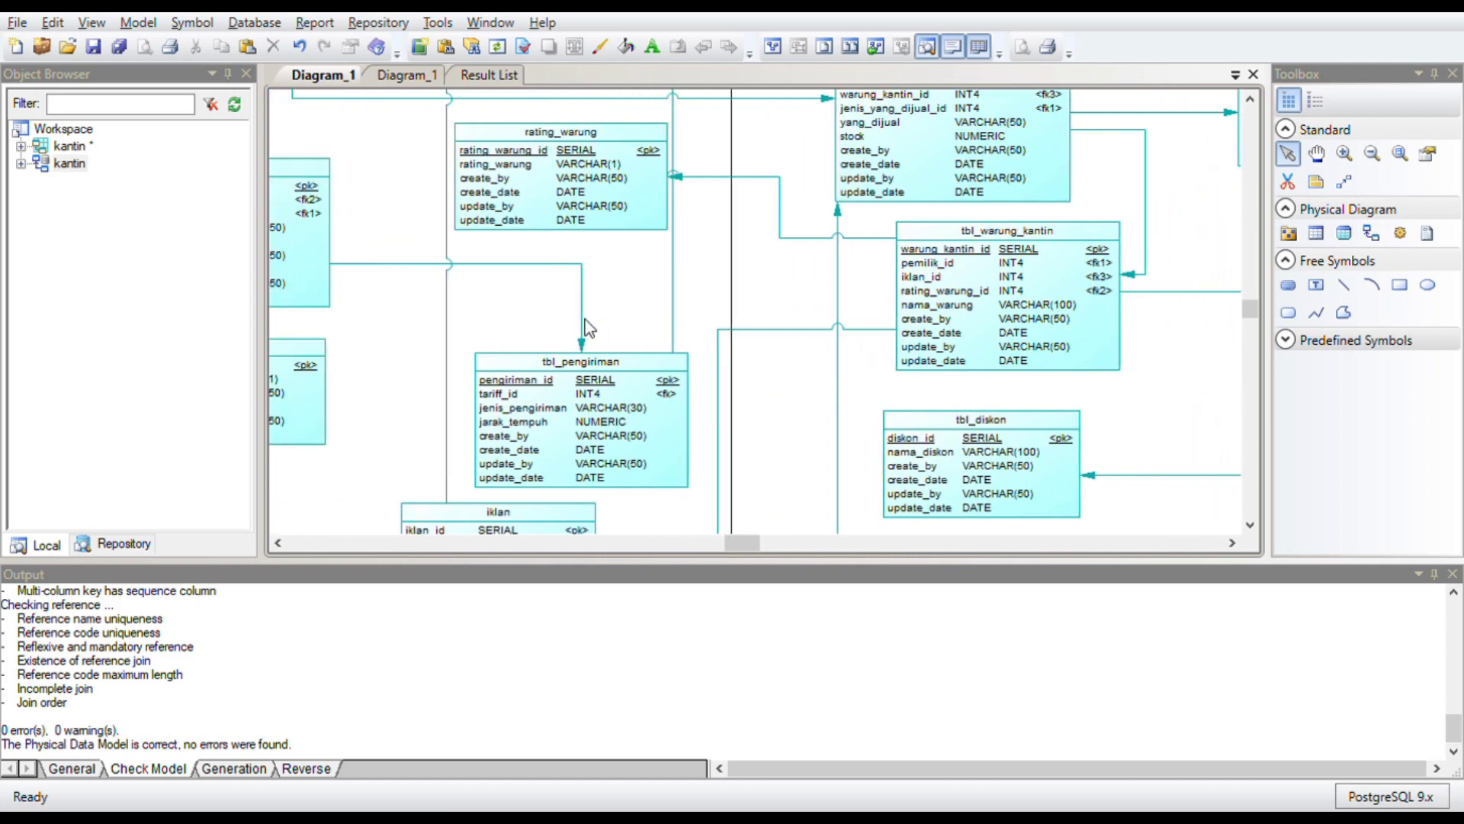
{"action": "scroll", "coordinate": [655, 358], "scroll_direction": "up", "scroll_amount": 2}
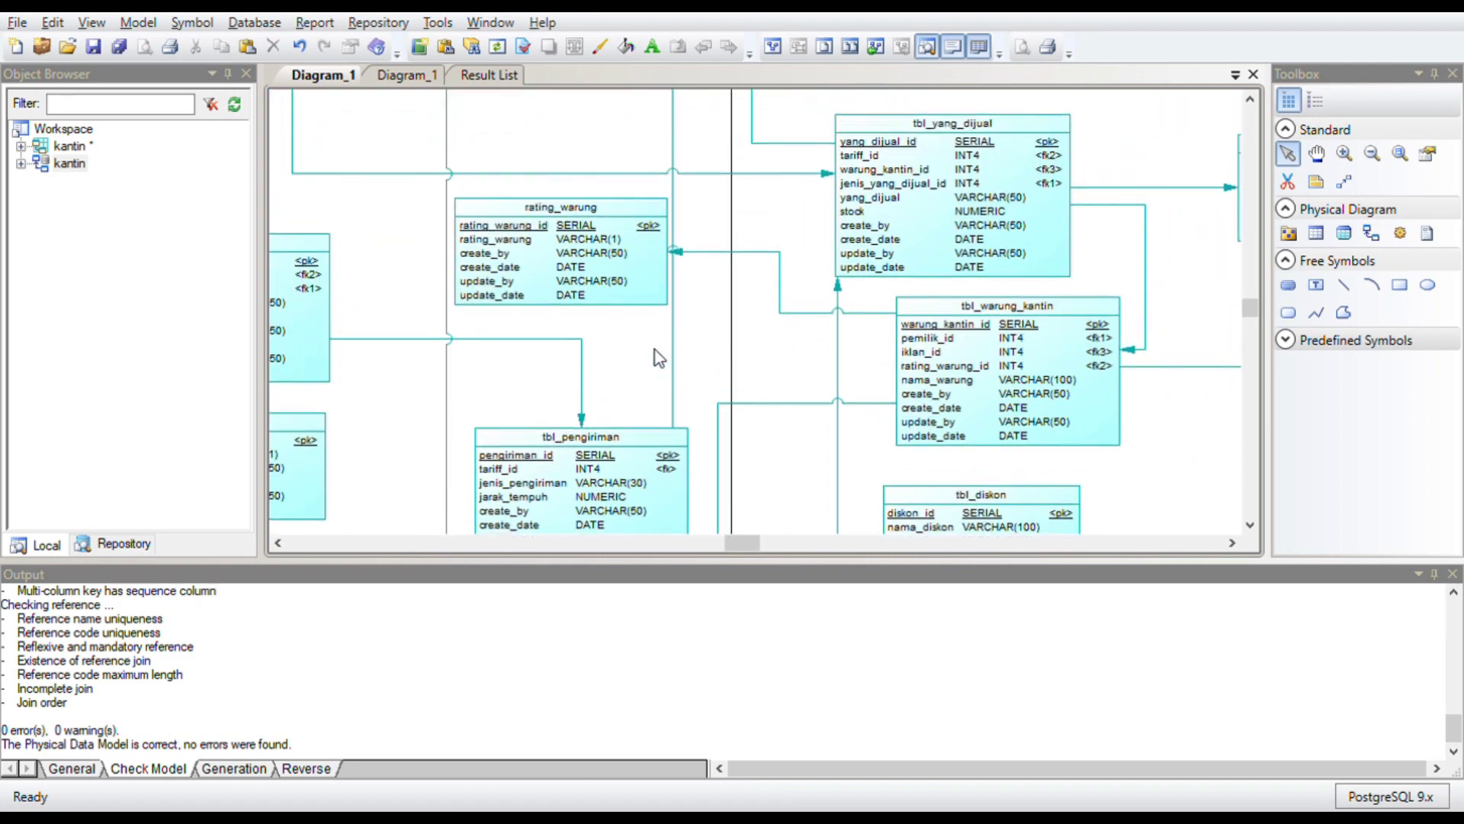
{"action": "scroll", "coordinate": [656, 350], "scroll_direction": "left", "scroll_amount": 5}
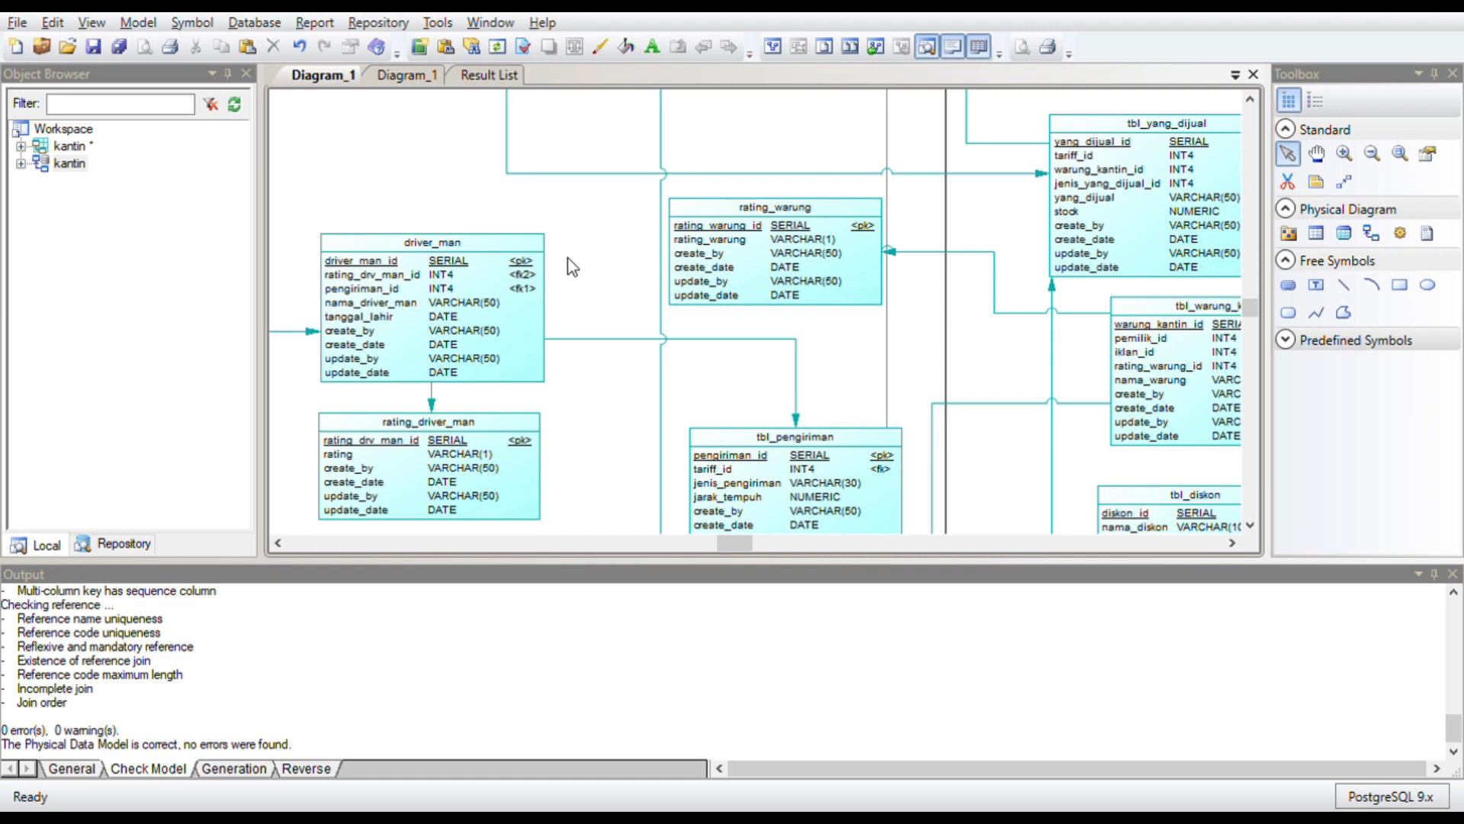
{"action": "scroll", "coordinate": [572, 267], "scroll_direction": "left", "scroll_amount": 2}
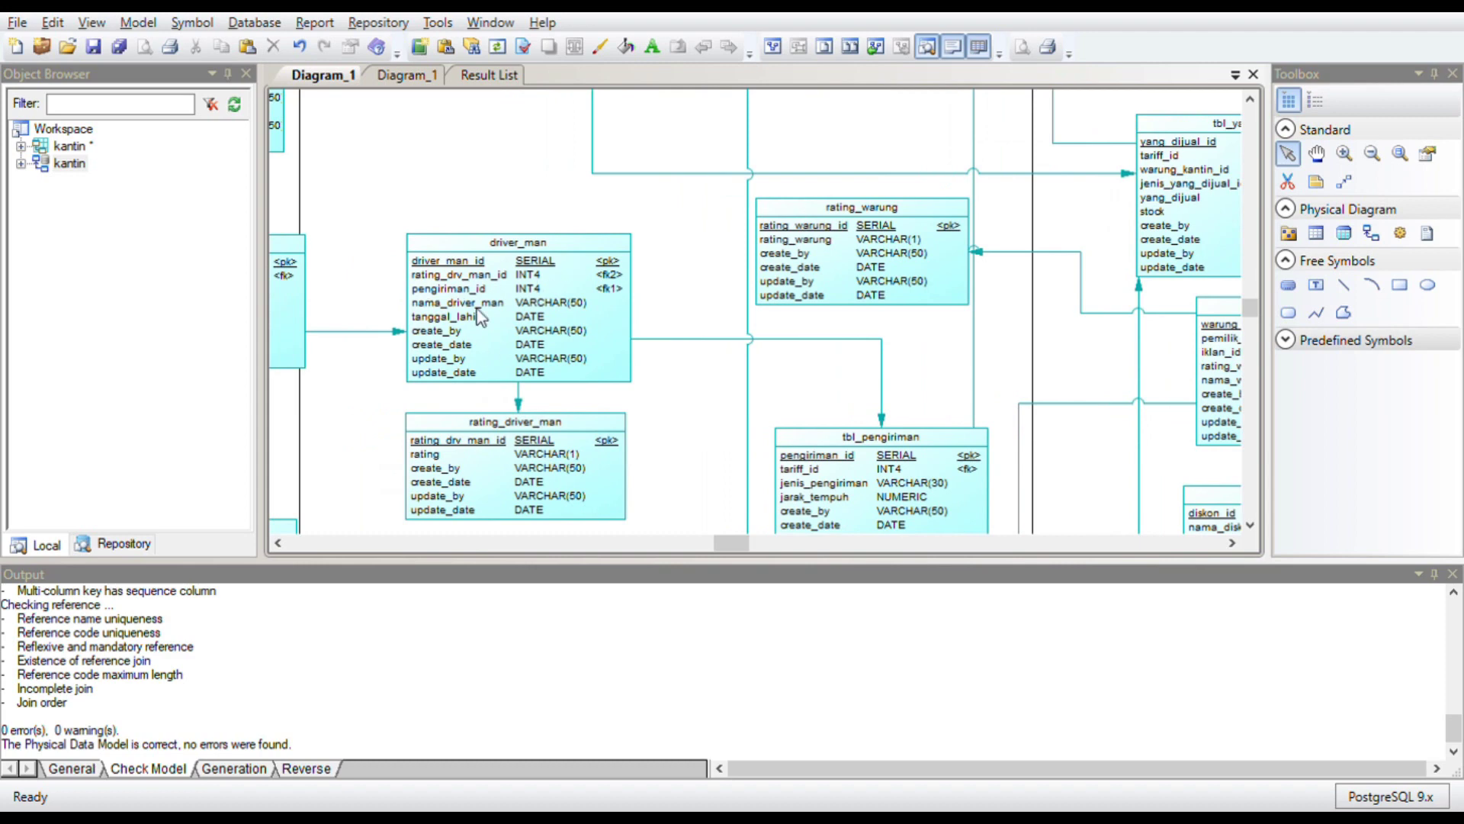
{"action": "scroll", "coordinate": [501, 279], "scroll_direction": "left", "scroll_amount": 3}
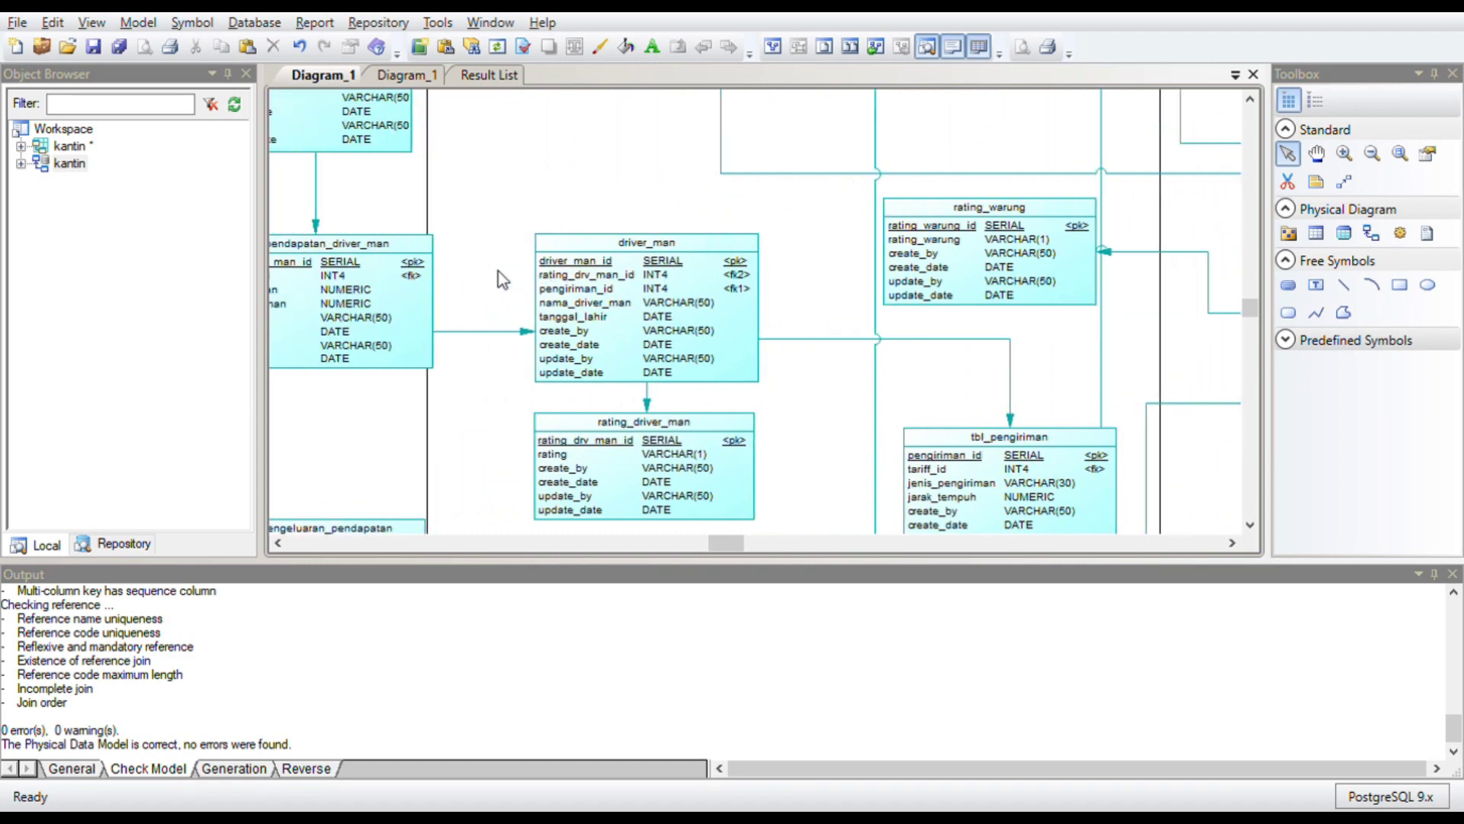
{"action": "scroll", "coordinate": [500, 279], "scroll_direction": "left", "scroll_amount": 3}
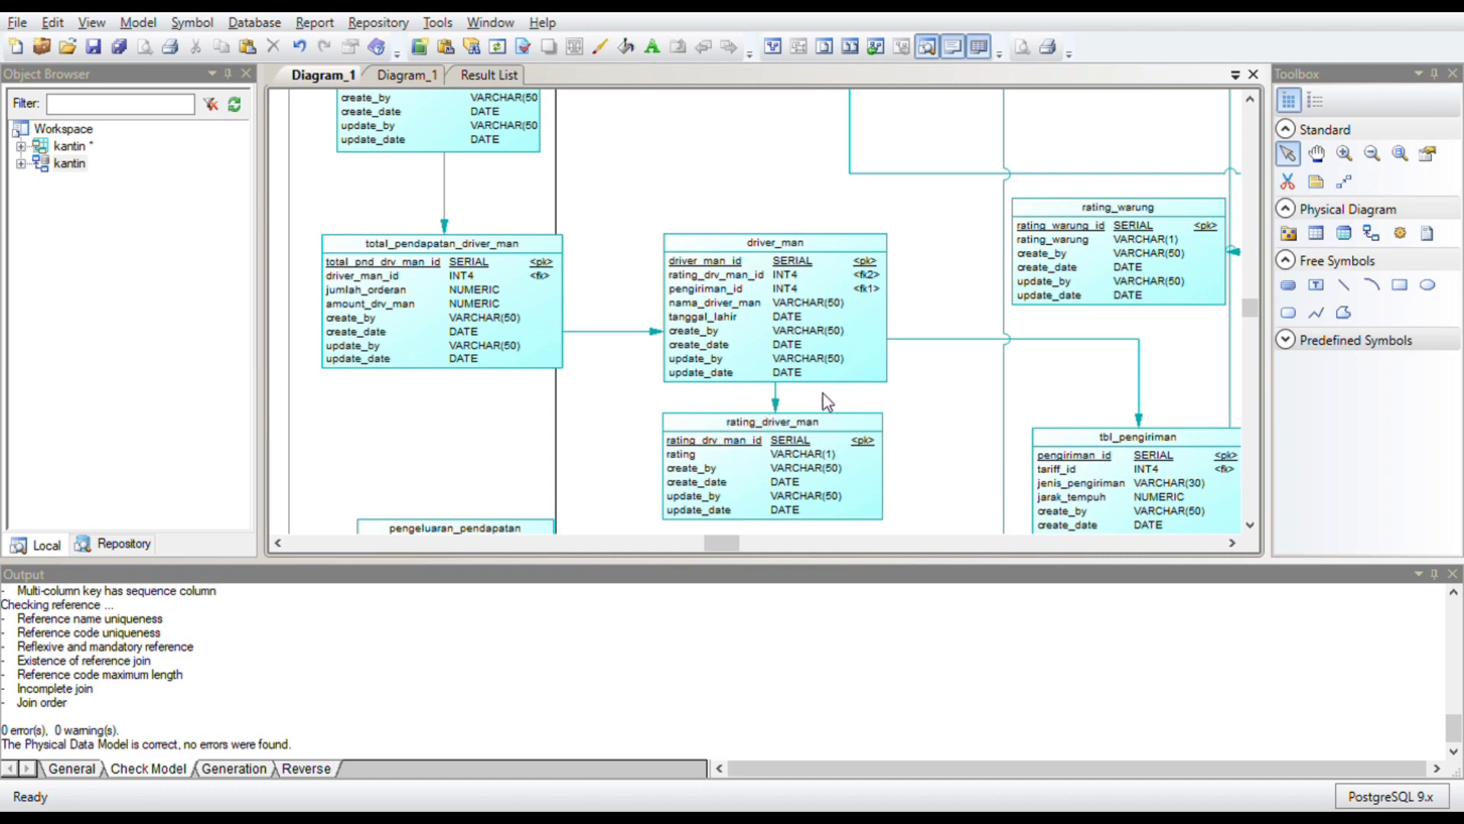
Trace the driver_man references to tbl_pengiriman and total_pendapatan_driver_man, continuing up to the bagi_hasil table
{"action": "scroll", "coordinate": [1004, 355], "scroll_direction": "right", "scroll_amount": 3}
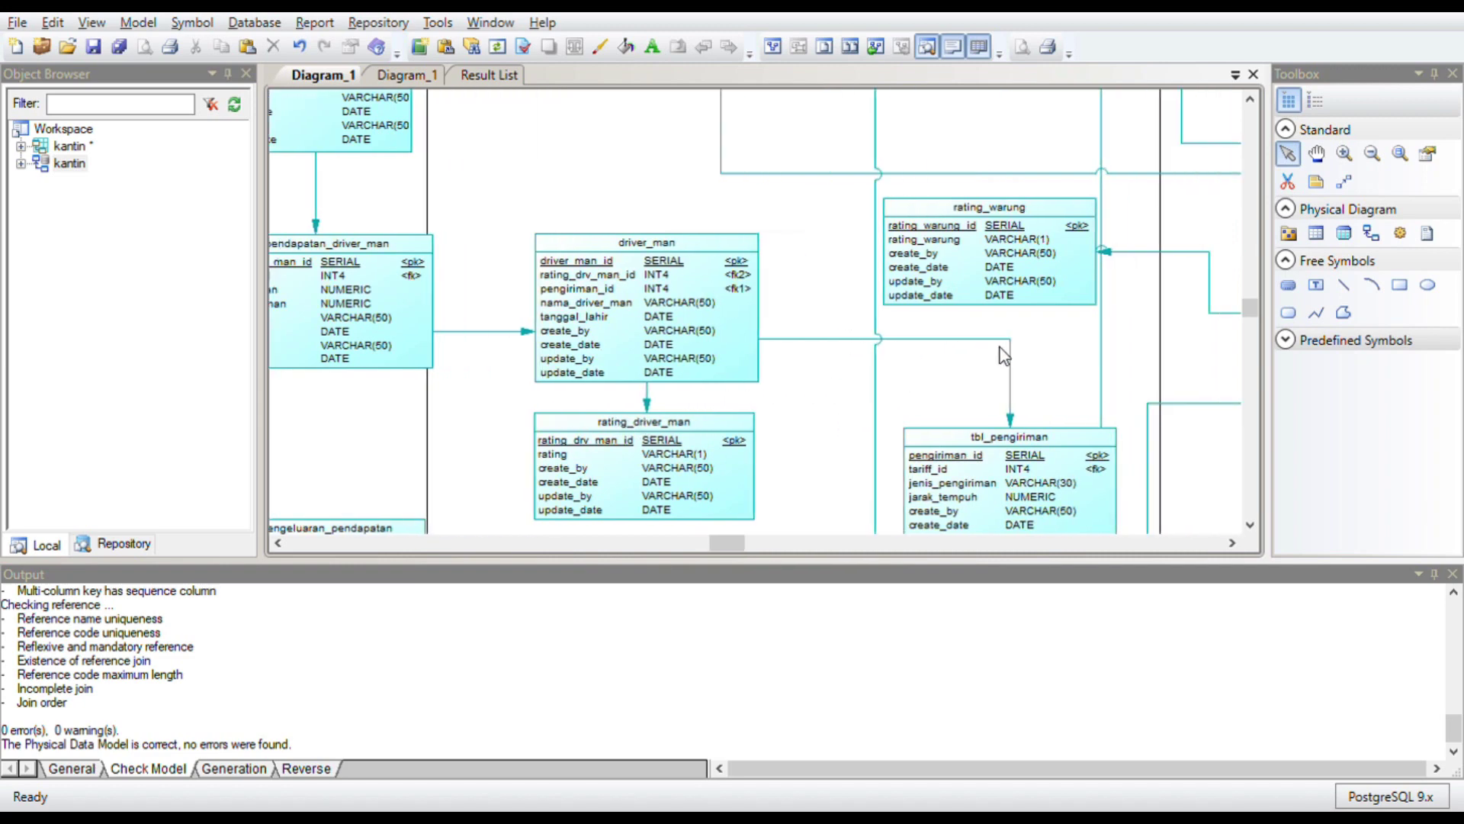
{"action": "scroll", "coordinate": [1004, 355], "scroll_direction": "right", "scroll_amount": 2}
{"action": "scroll", "coordinate": [1004, 355], "scroll_direction": "right", "scroll_amount": 3}
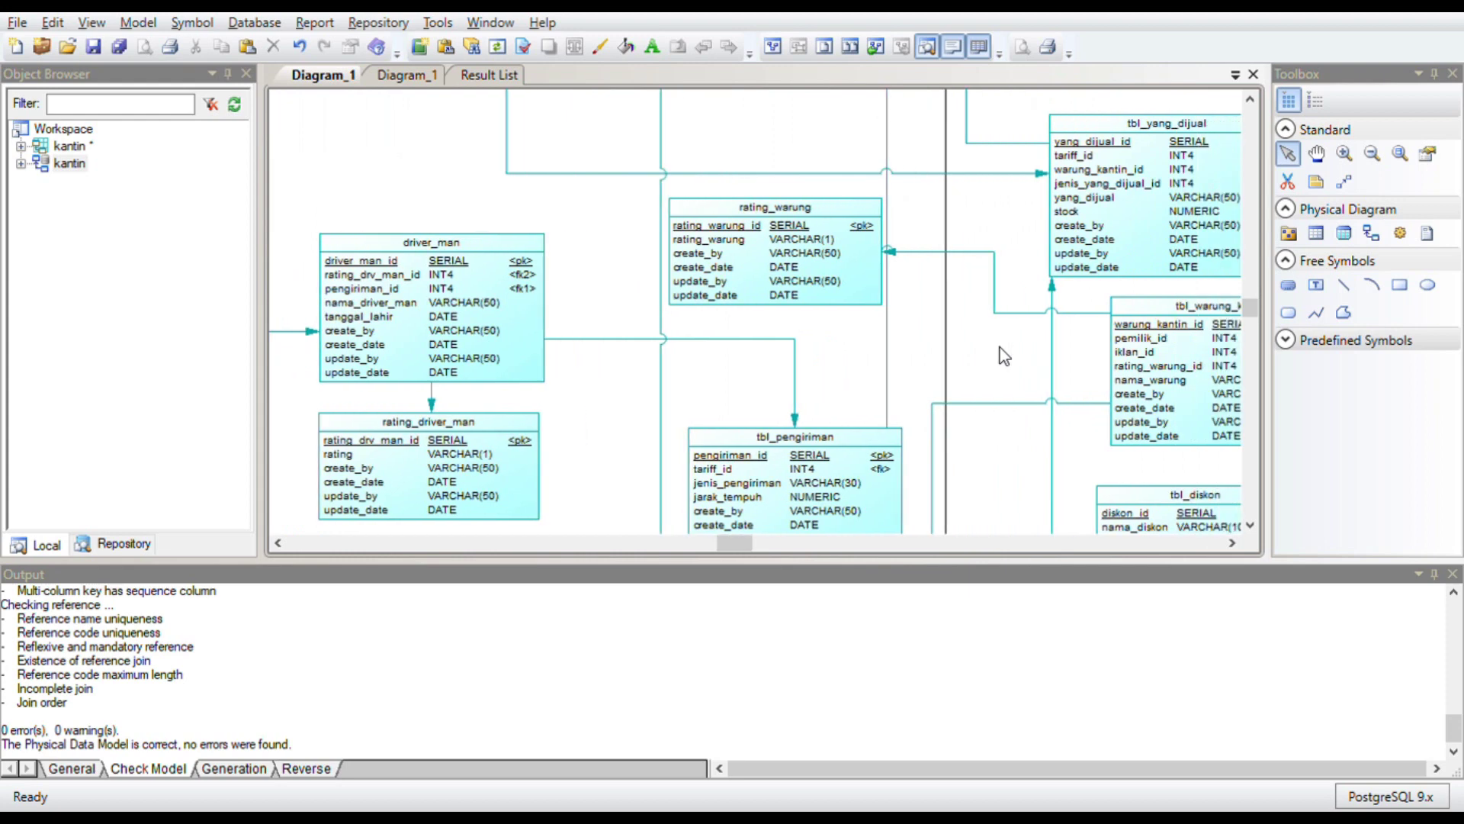
{"action": "scroll", "coordinate": [1004, 355], "scroll_direction": "right", "scroll_amount": 4}
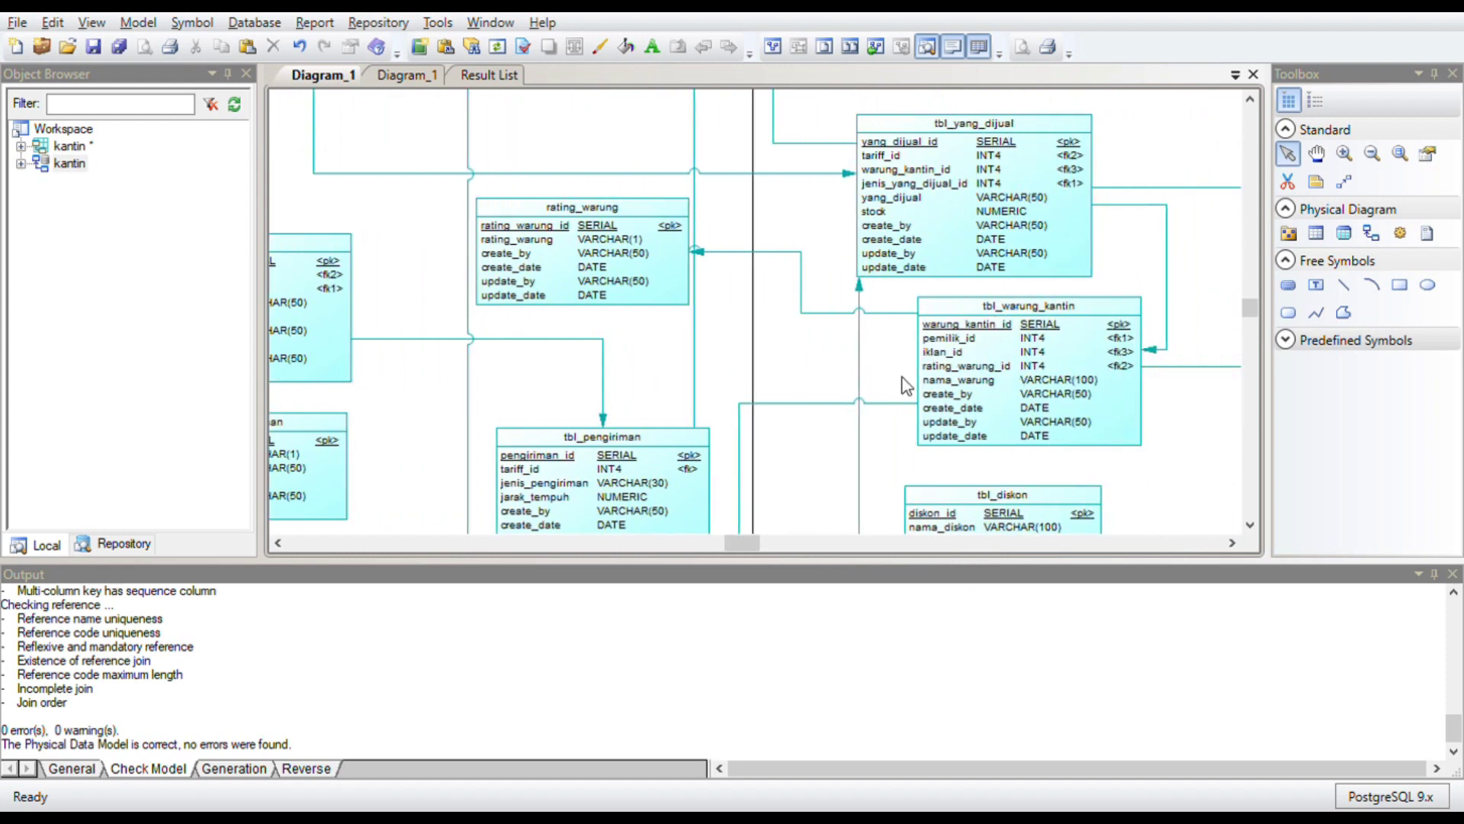
{"action": "scroll", "coordinate": [539, 328], "scroll_direction": "left", "scroll_amount": 8}
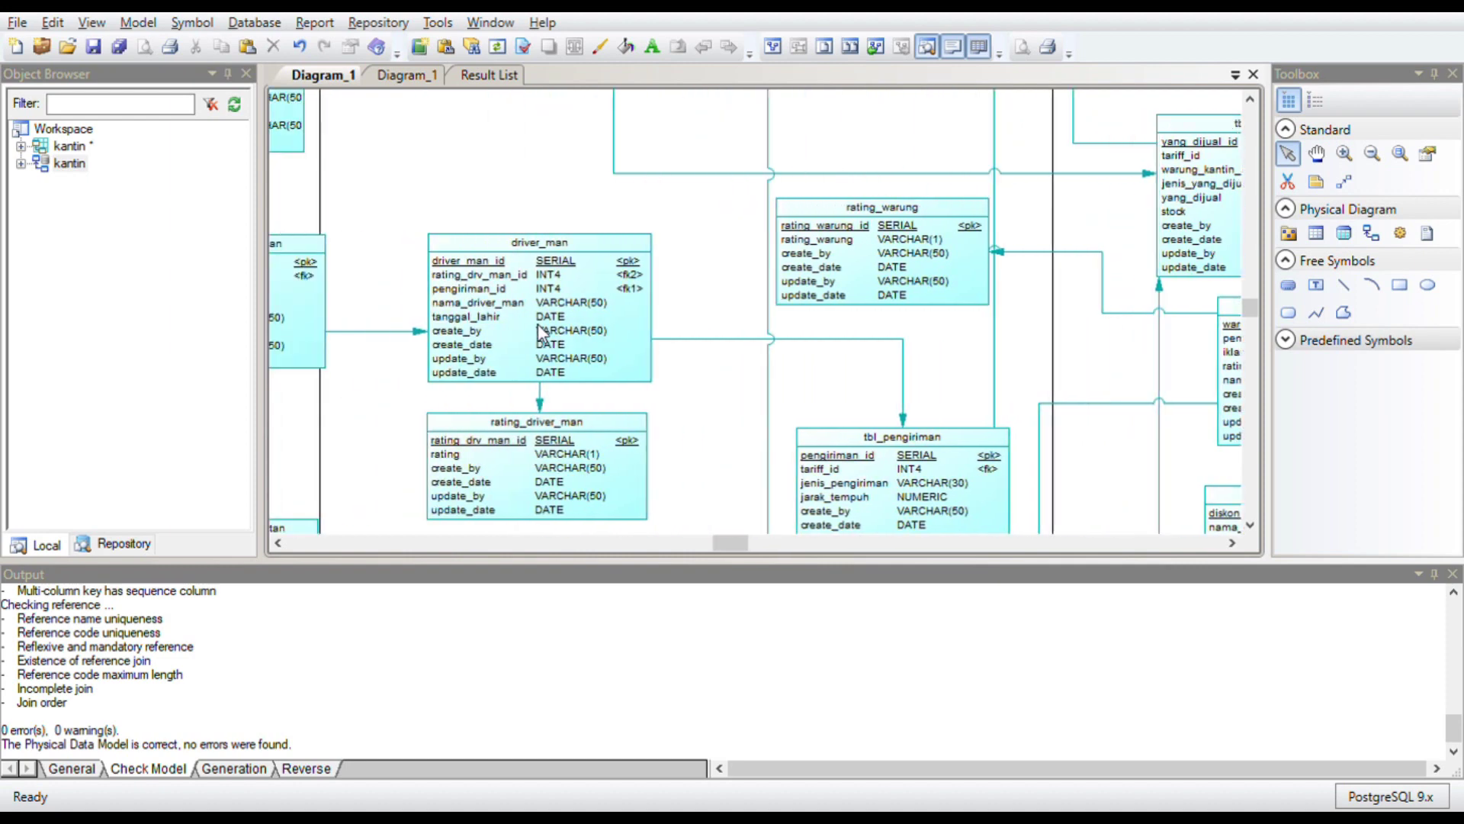
{"action": "scroll", "coordinate": [538, 330], "scroll_direction": "left", "scroll_amount": 2}
{"action": "scroll", "coordinate": [538, 325], "scroll_direction": "left", "scroll_amount": 3}
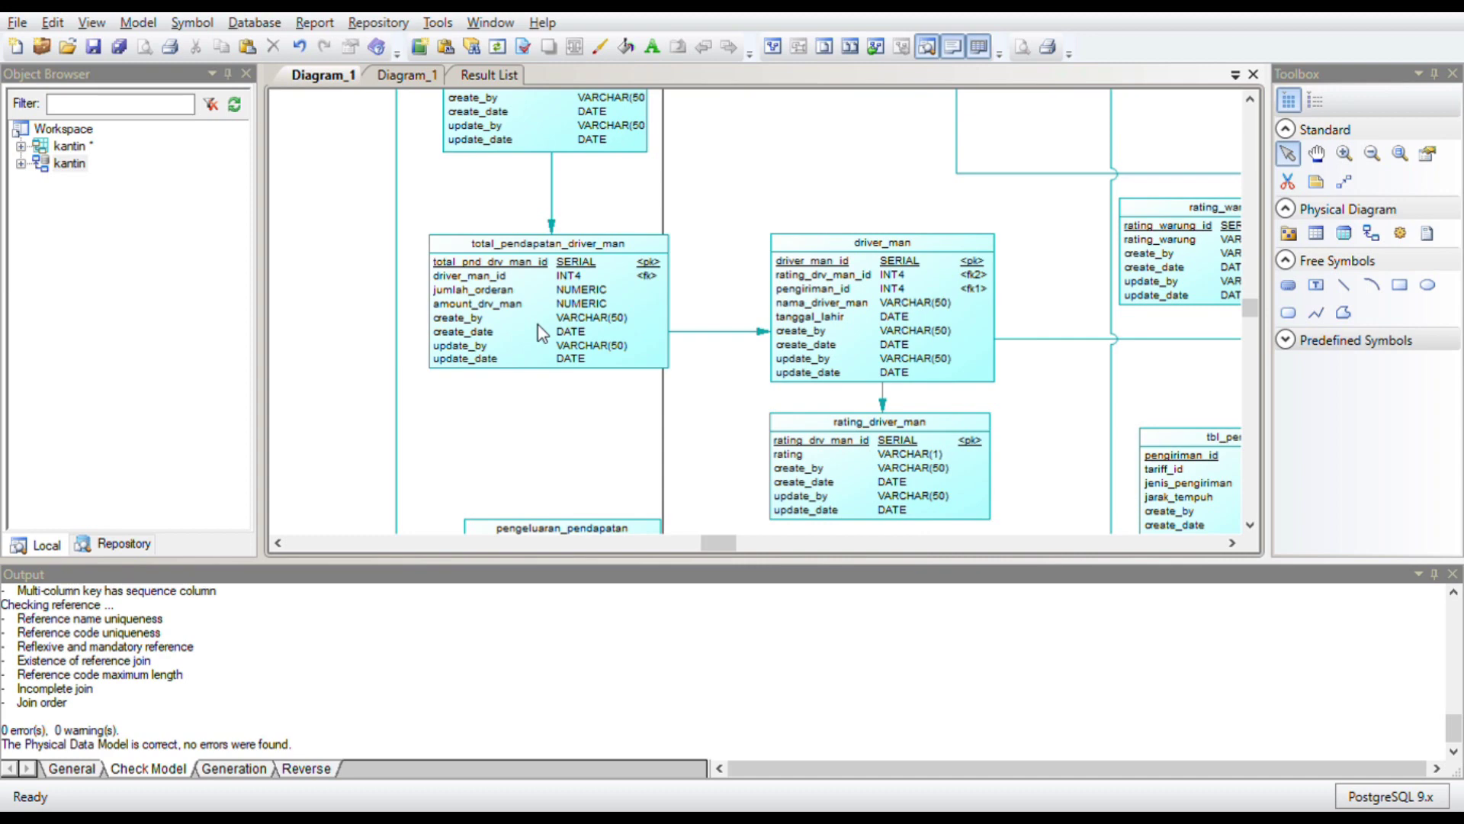
{"action": "scroll", "coordinate": [537, 323], "scroll_direction": "up", "scroll_amount": 3}
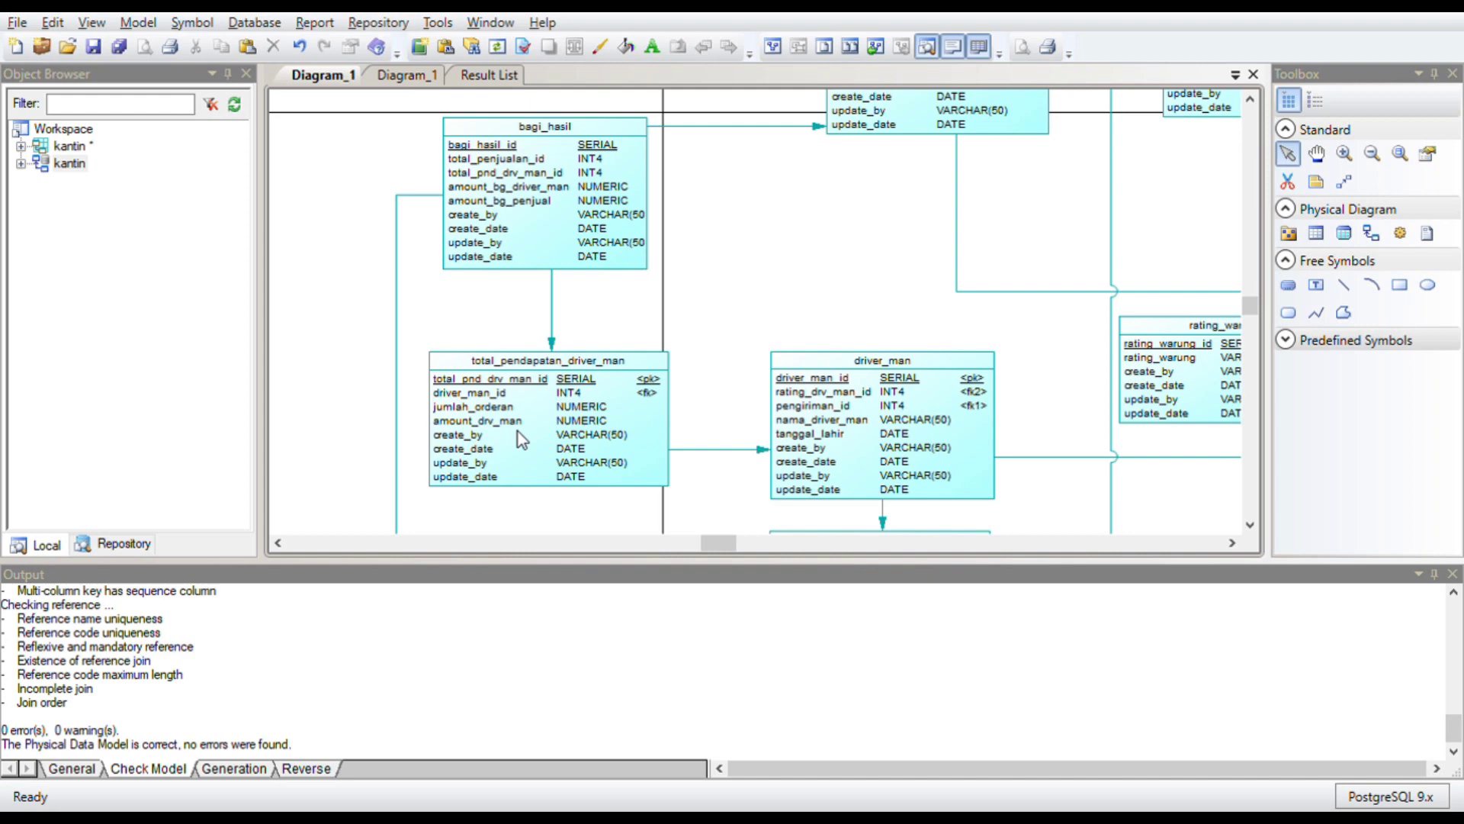
Examine the bagi_hasil table and its references to total_penjualan and total_pendapatan_driver_man, including the columns of total_penjualan
{"action": "scroll", "coordinate": [583, 377], "scroll_direction": "up", "scroll_amount": 2}
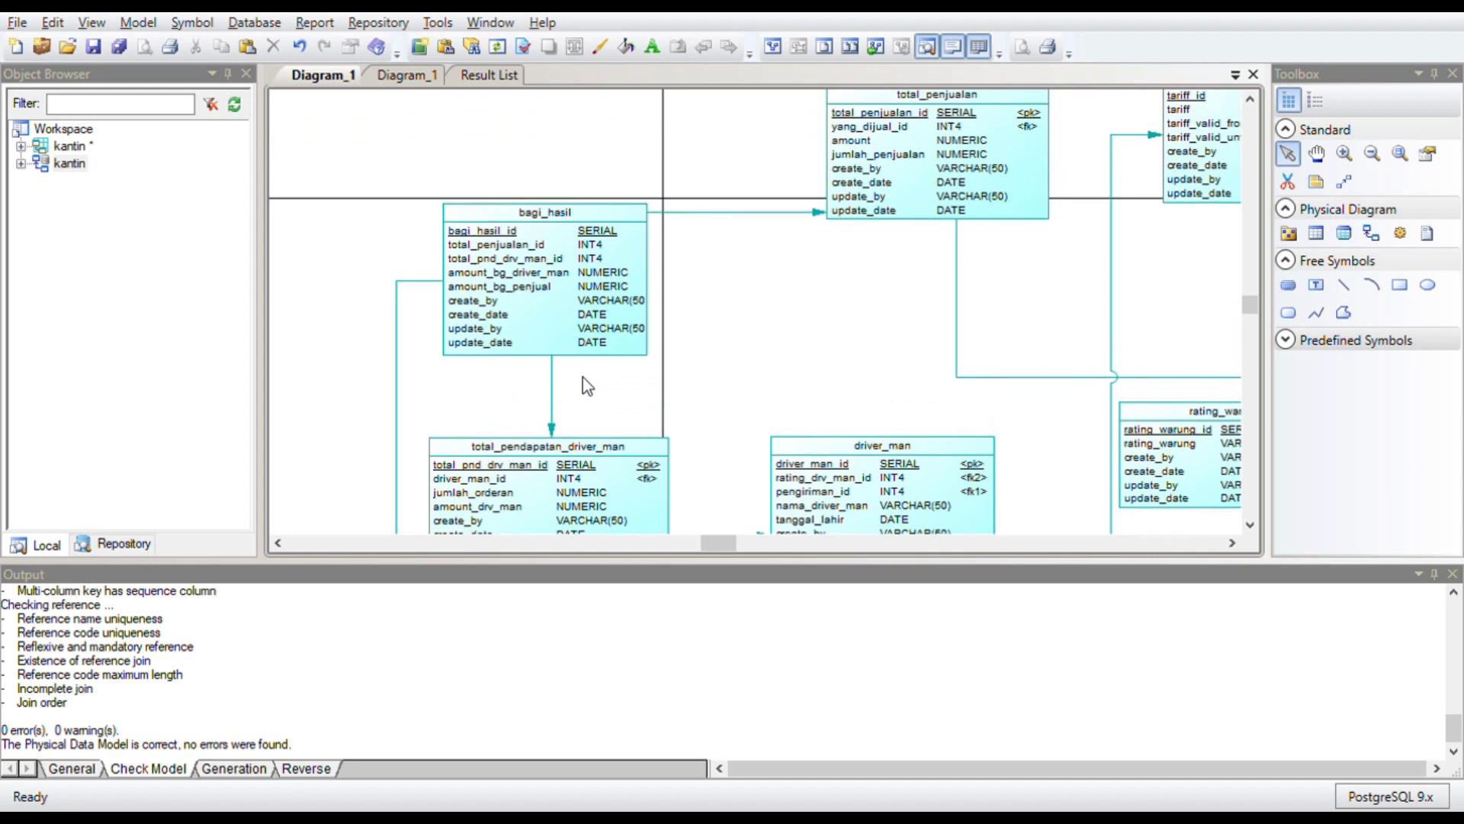
{"action": "scroll", "coordinate": [810, 373], "scroll_direction": "up", "scroll_amount": 1}
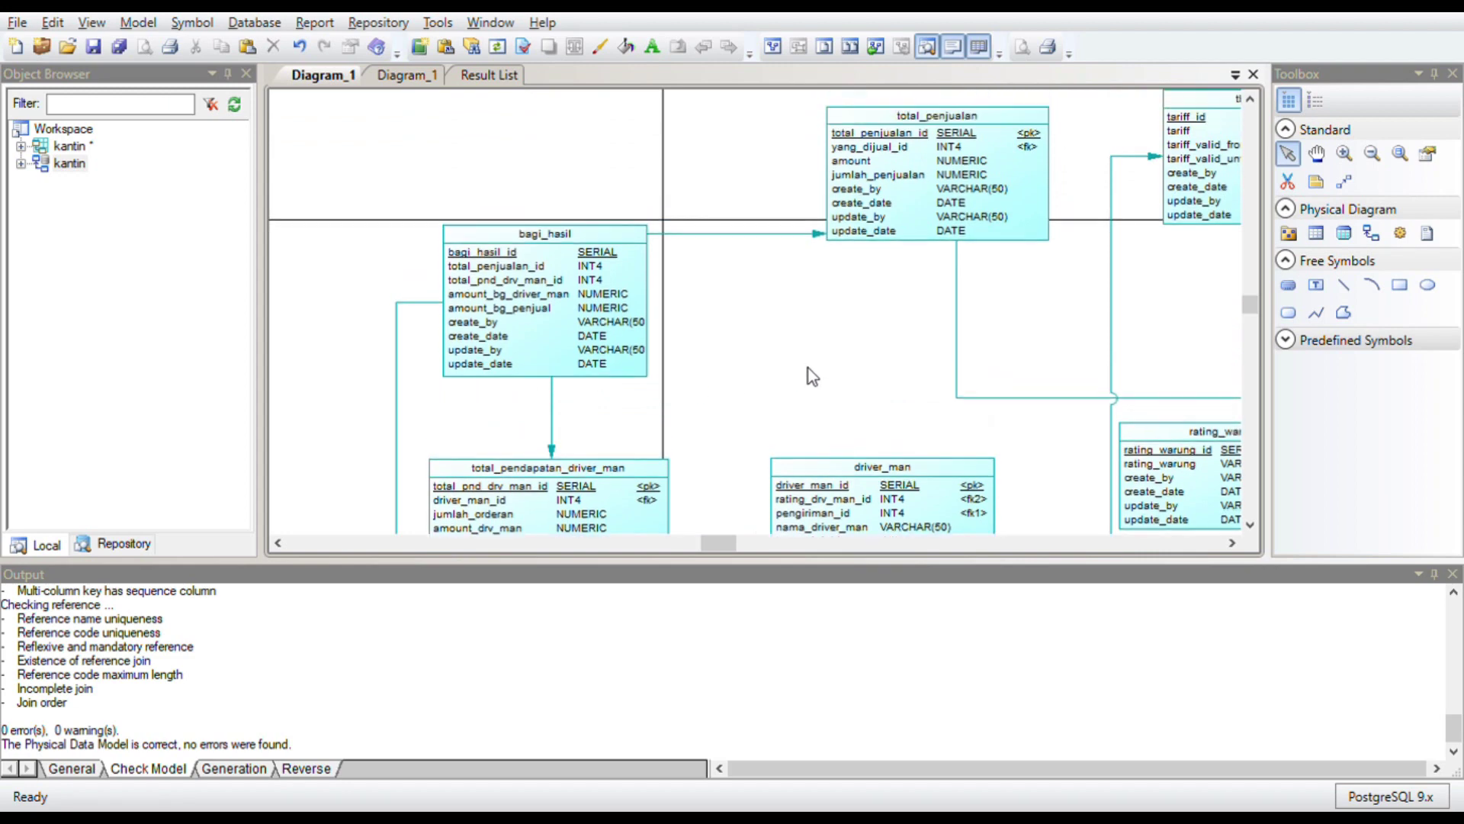
{"action": "scroll", "coordinate": [810, 373], "scroll_direction": "right", "scroll_amount": 3}
{"action": "scroll", "coordinate": [808, 369], "scroll_direction": "down", "scroll_amount": 2}
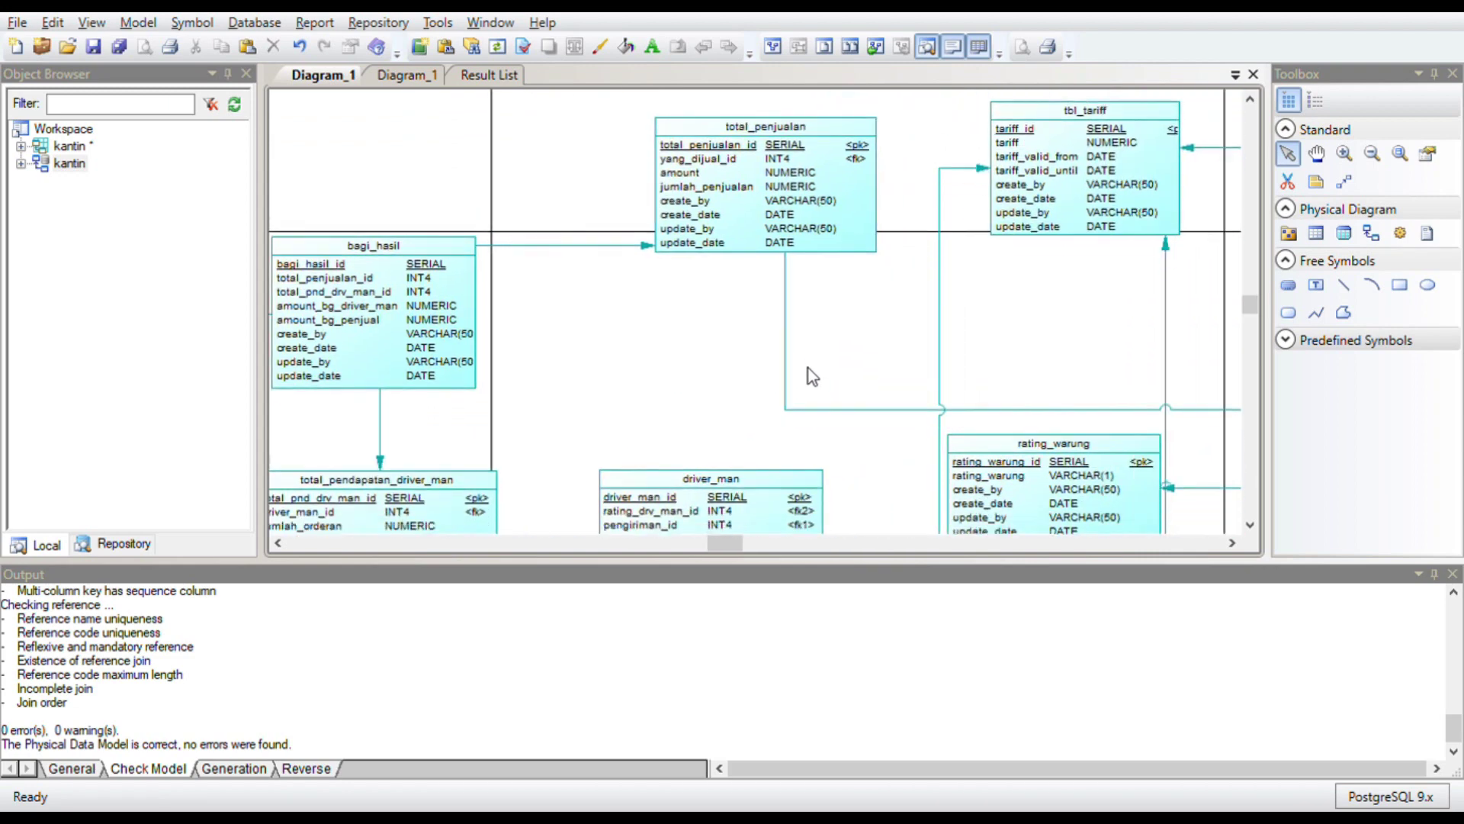
{"action": "scroll", "coordinate": [812, 376], "scroll_direction": "up", "scroll_amount": 2}
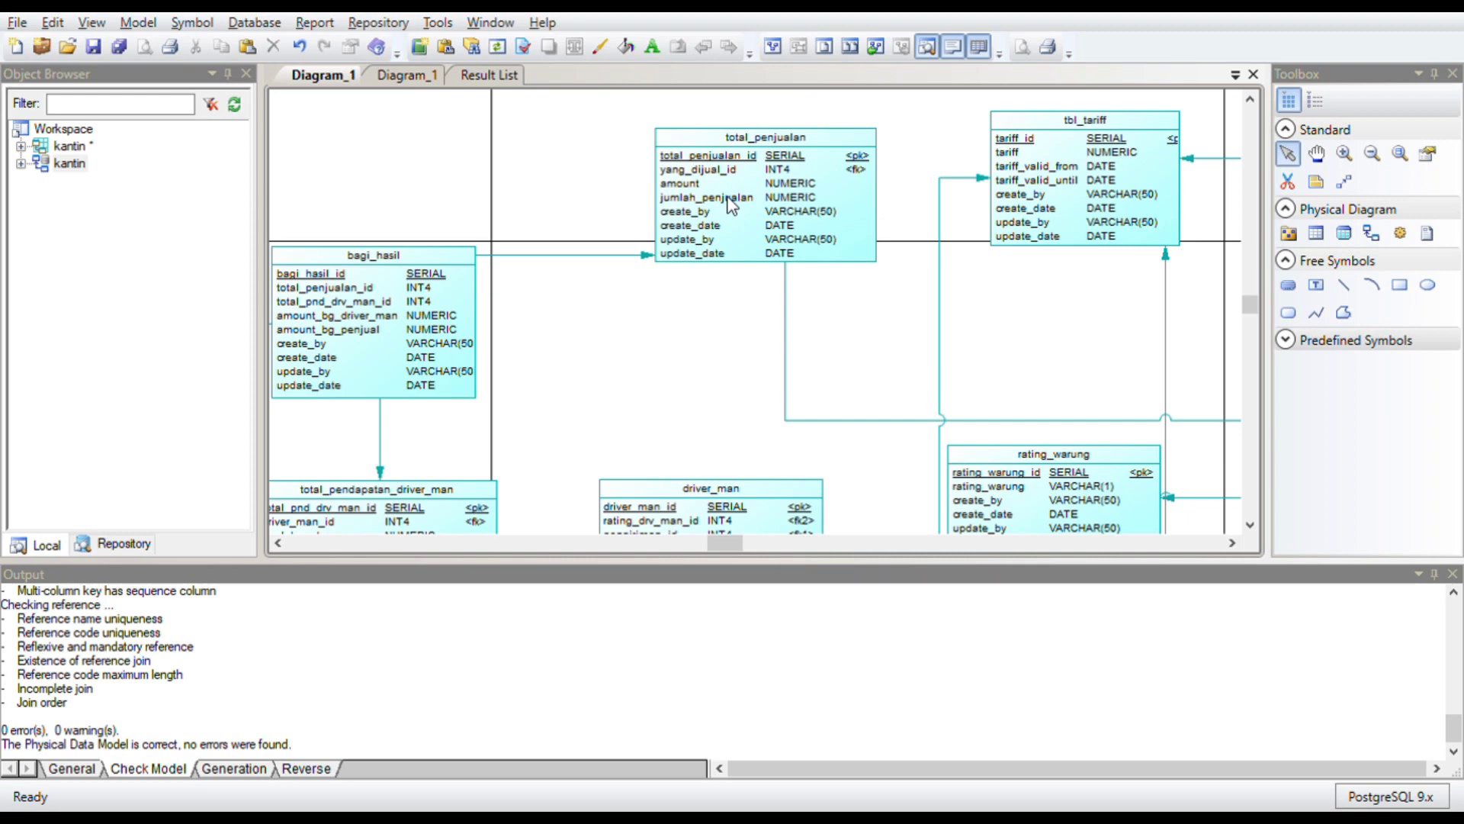
{"action": "scroll", "coordinate": [575, 376], "scroll_direction": "left", "scroll_amount": 3}
{"action": "scroll", "coordinate": [576, 376], "scroll_direction": "down", "scroll_amount": 1}
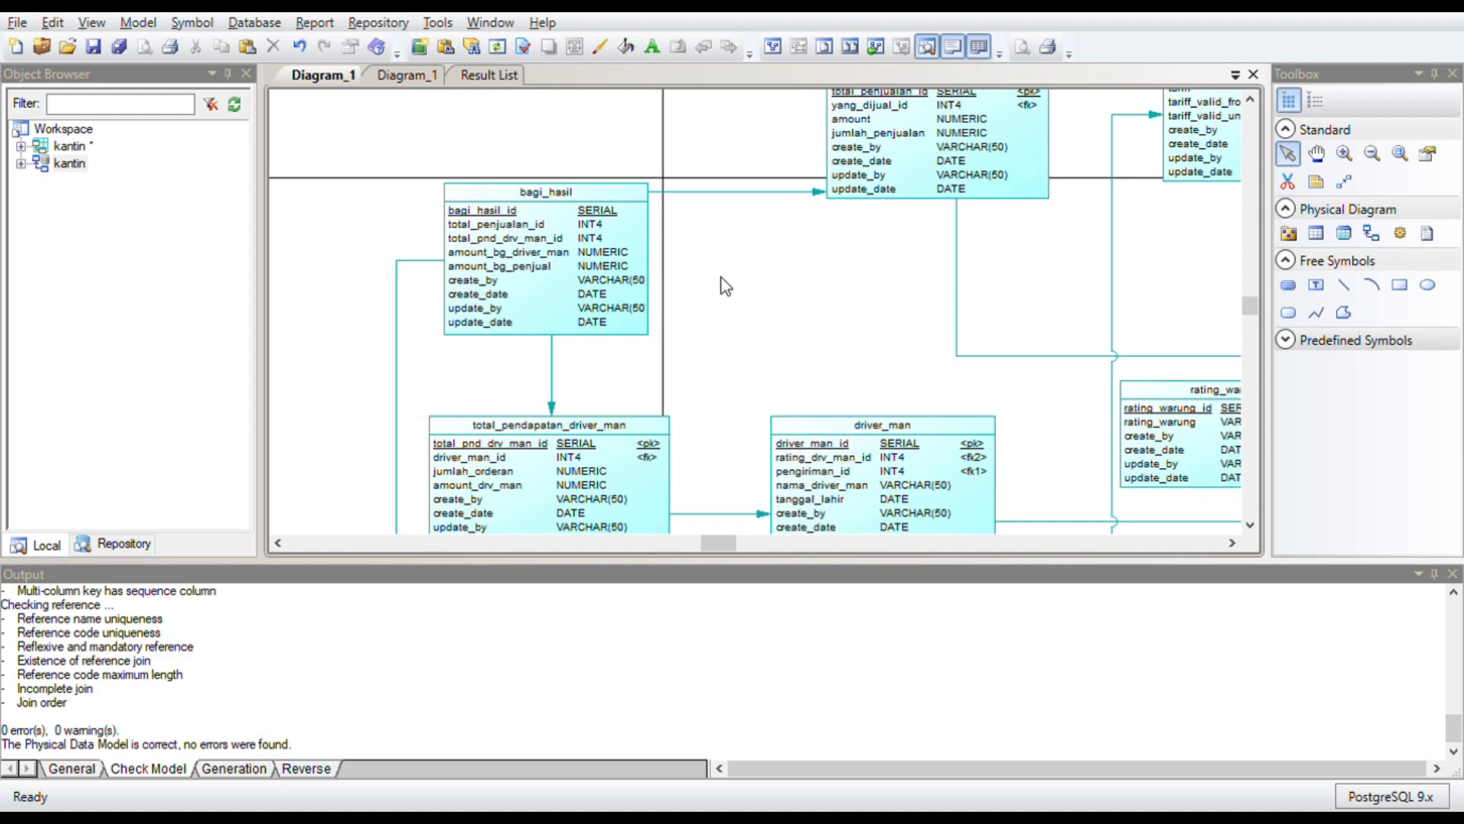
{"action": "scroll", "coordinate": [721, 277], "scroll_direction": "up", "scroll_amount": 2}
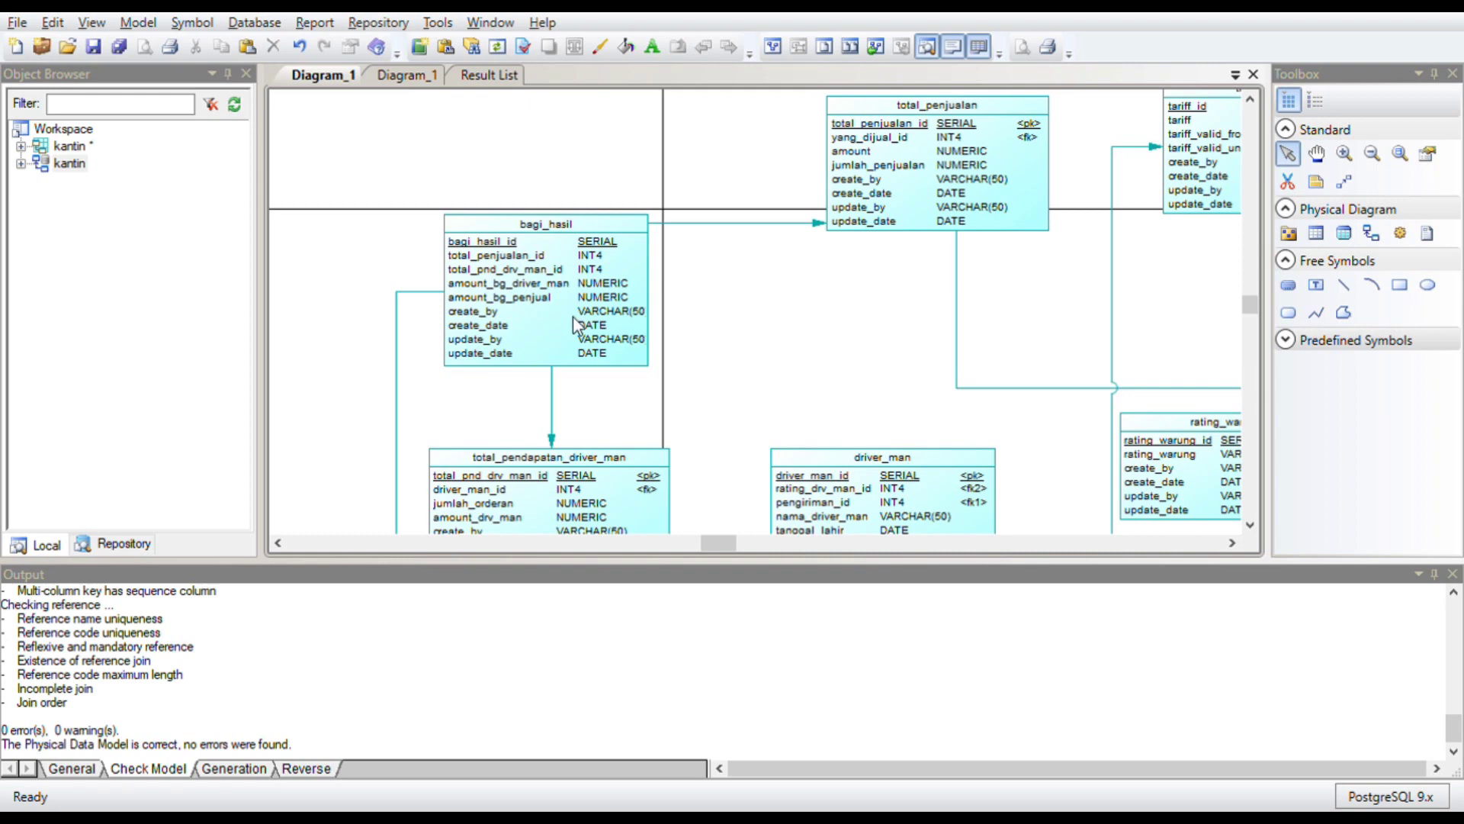
Trace the reference between bagi_hasil and the pengeluaran_pendapatan table below total_pendapatan_driver_man
{"action": "scroll", "coordinate": [574, 316], "scroll_direction": "down", "scroll_amount": 3}
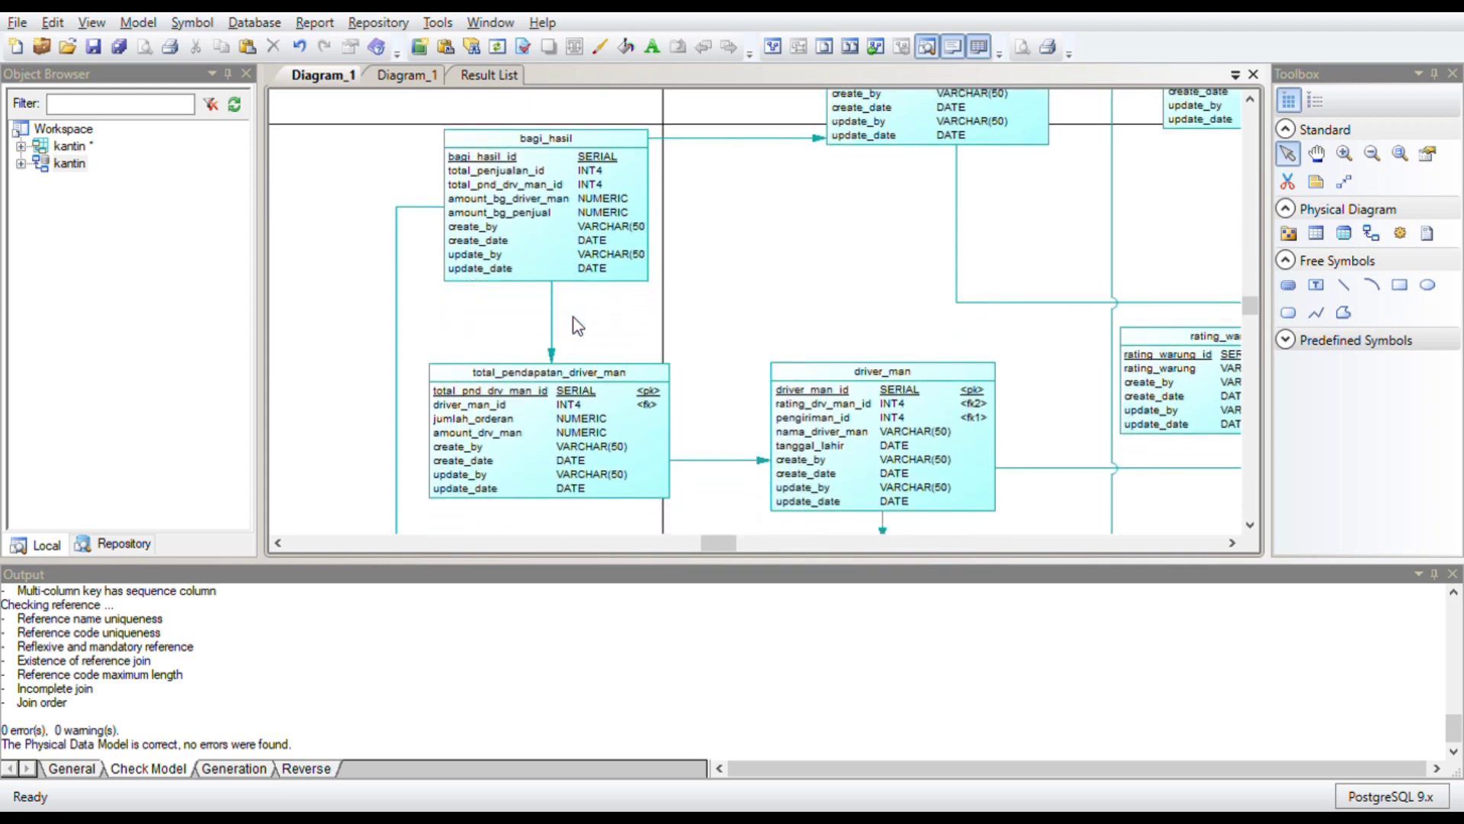
{"action": "scroll", "coordinate": [497, 381], "scroll_direction": "down", "scroll_amount": 7}
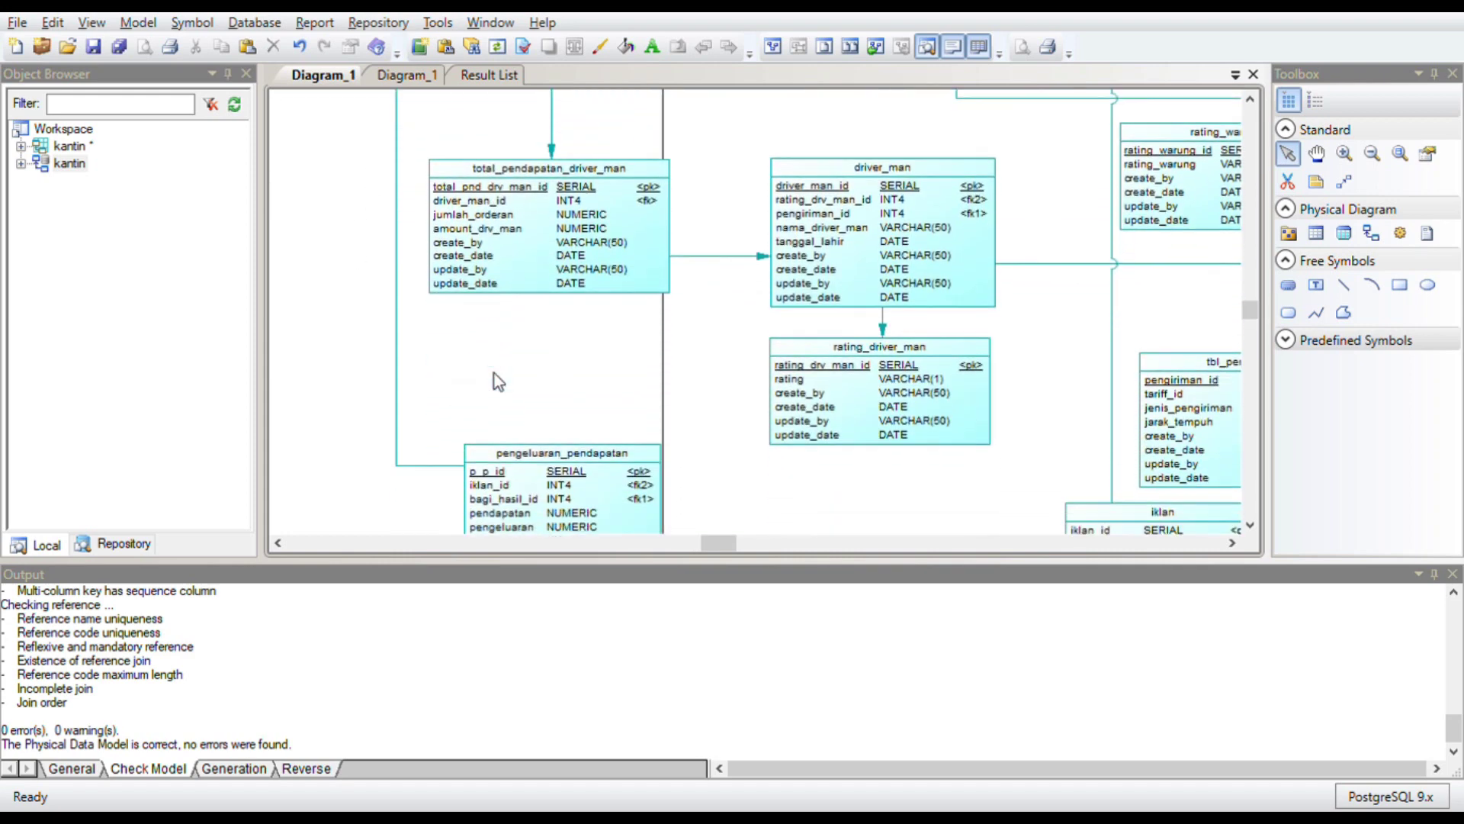
{"action": "scroll", "coordinate": [497, 382], "scroll_direction": "down", "scroll_amount": 2}
{"action": "scroll", "coordinate": [497, 381], "scroll_direction": "left", "scroll_amount": 2}
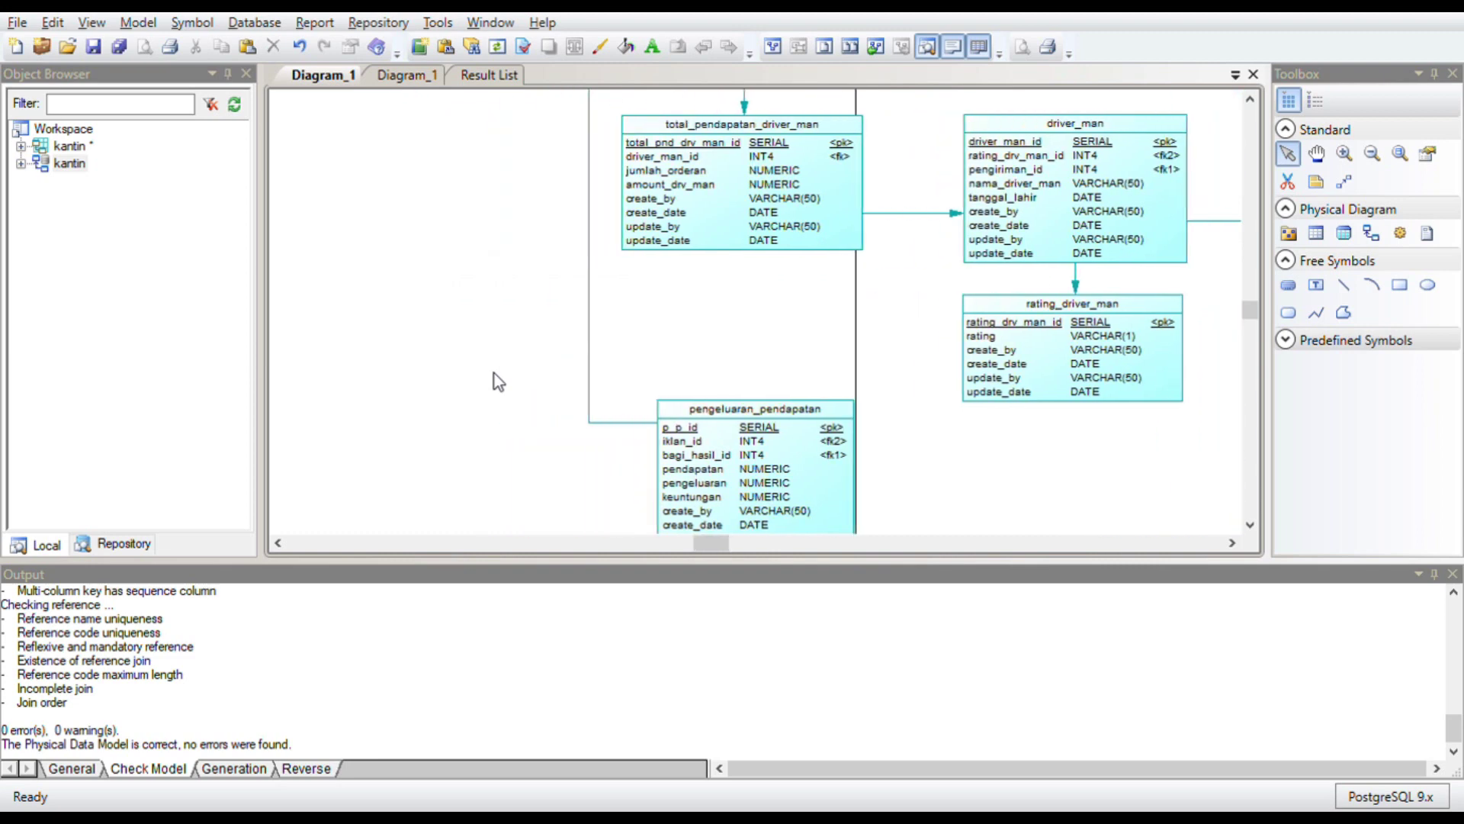
Examine the iklan table's columns and the references reaching it from pengeluaran_pendapatan and tbl_warung_kantin
{"action": "scroll", "coordinate": [497, 381], "scroll_direction": "right", "scroll_amount": 10}
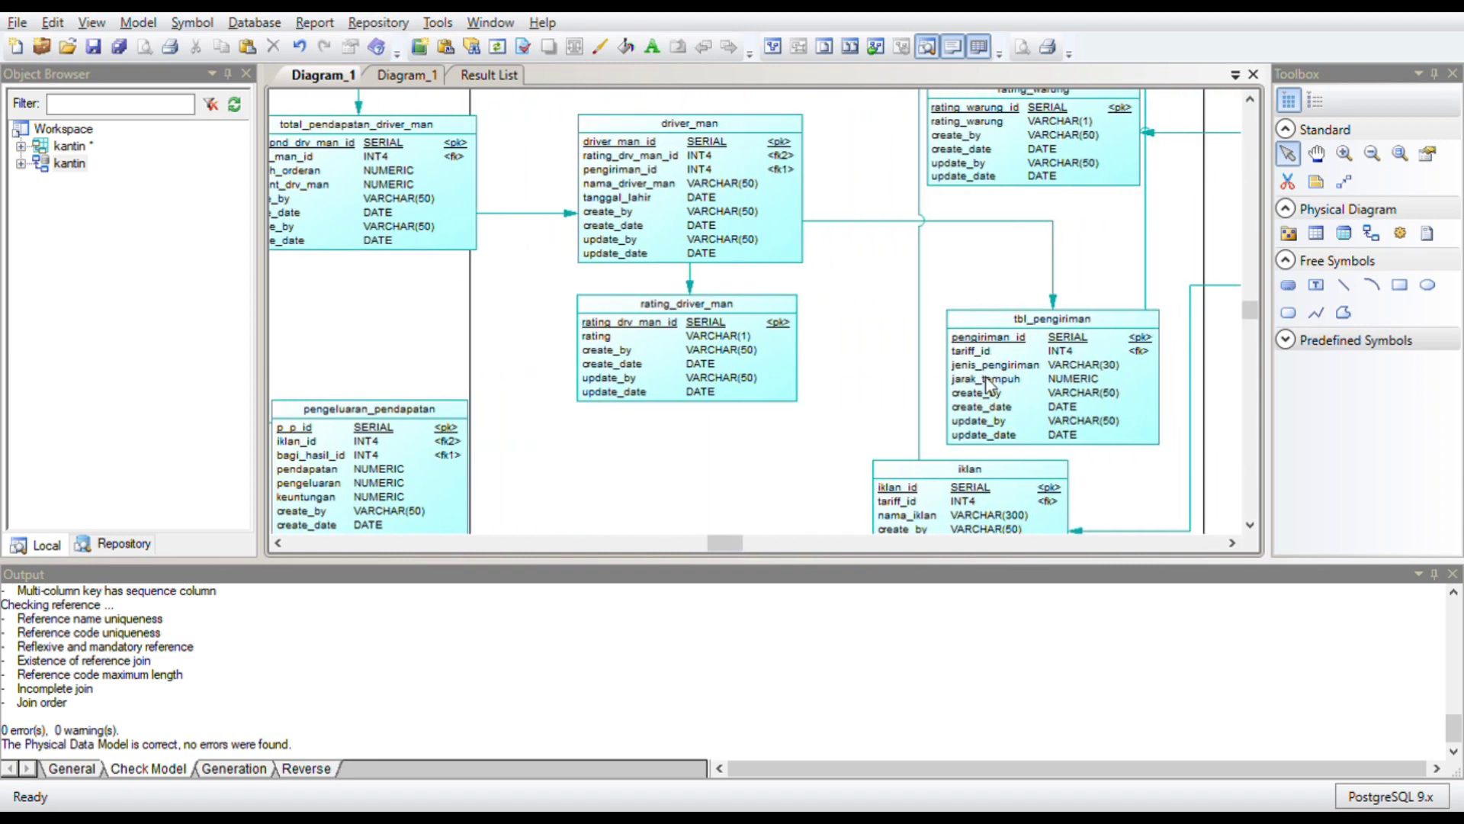
{"action": "scroll", "coordinate": [986, 385], "scroll_direction": "down", "scroll_amount": 2}
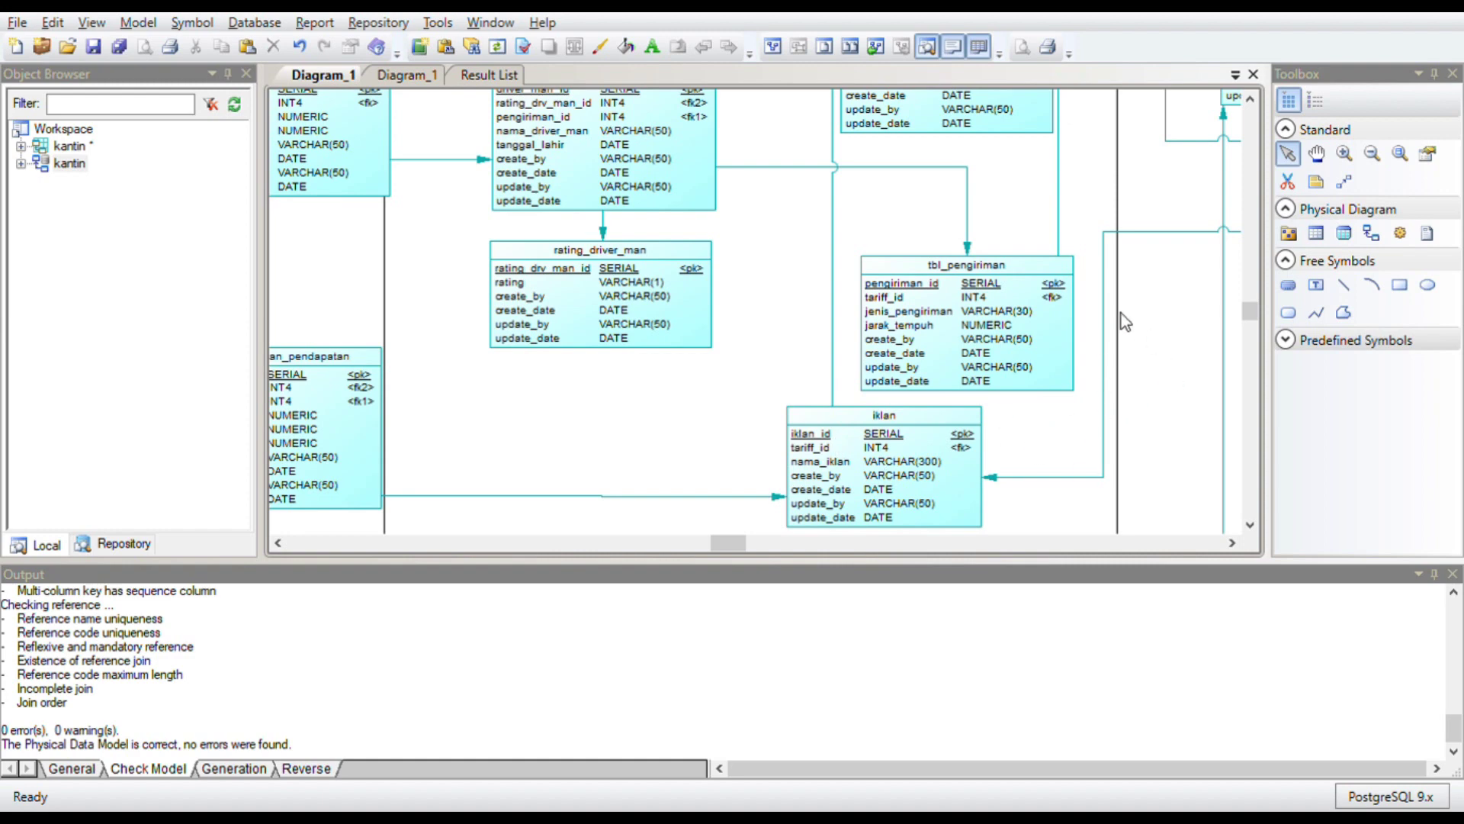
{"action": "scroll", "coordinate": [1121, 313], "scroll_direction": "right", "scroll_amount": 7}
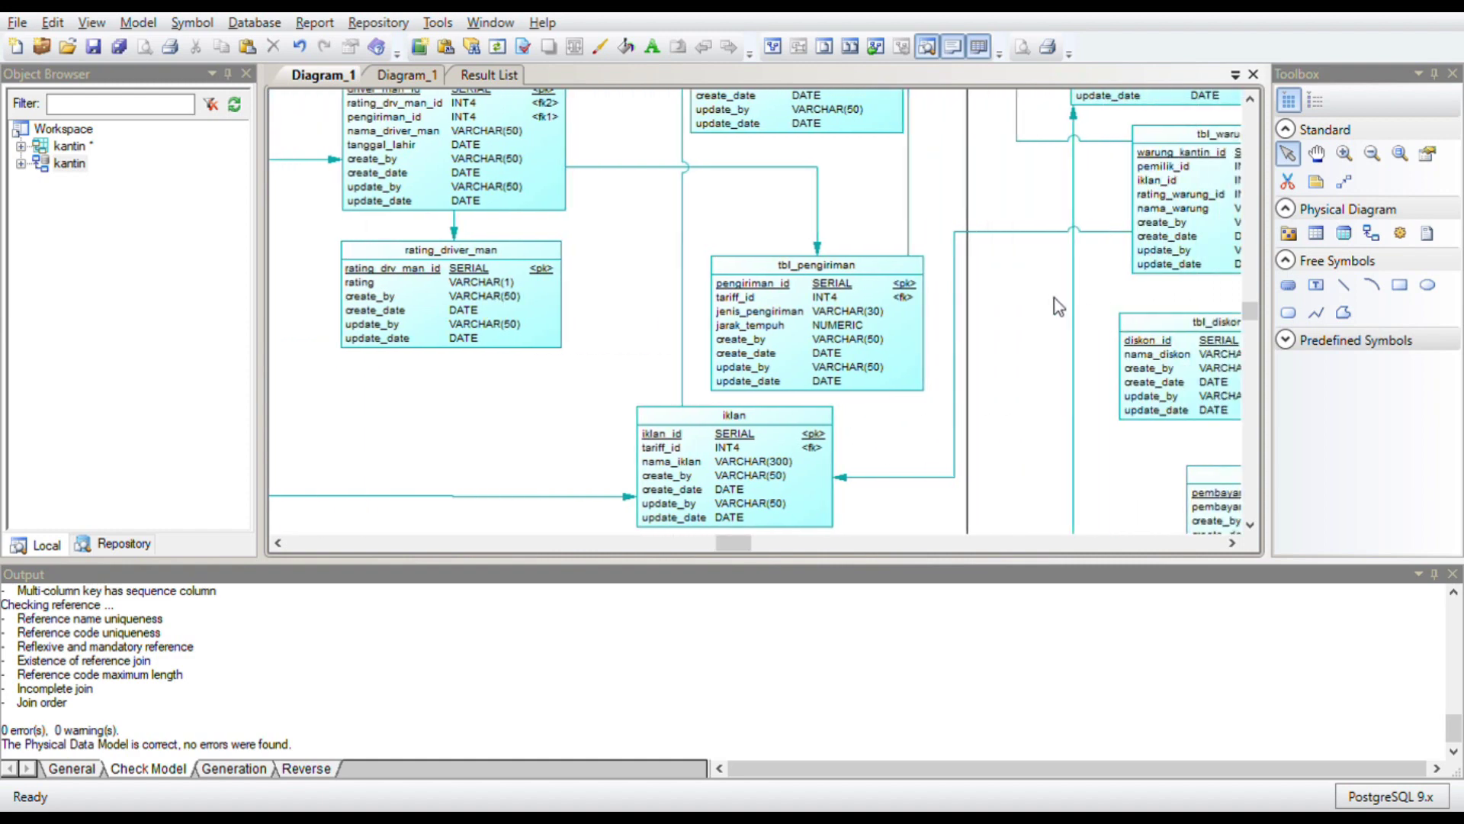
{"action": "scroll", "coordinate": [1056, 305], "scroll_direction": "right", "scroll_amount": 3}
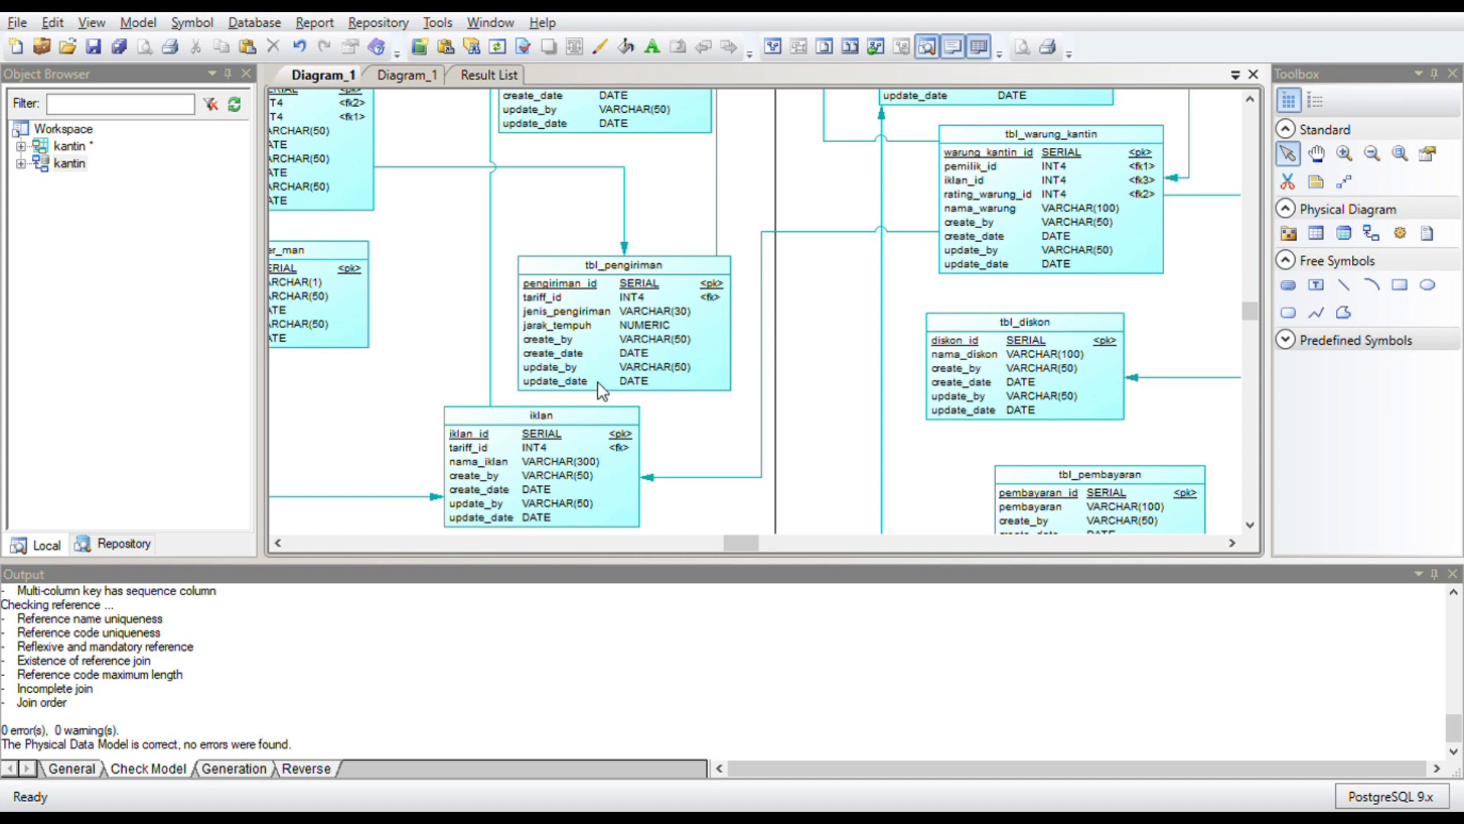
{"action": "scroll", "coordinate": [603, 391], "scroll_direction": "left", "scroll_amount": 3}
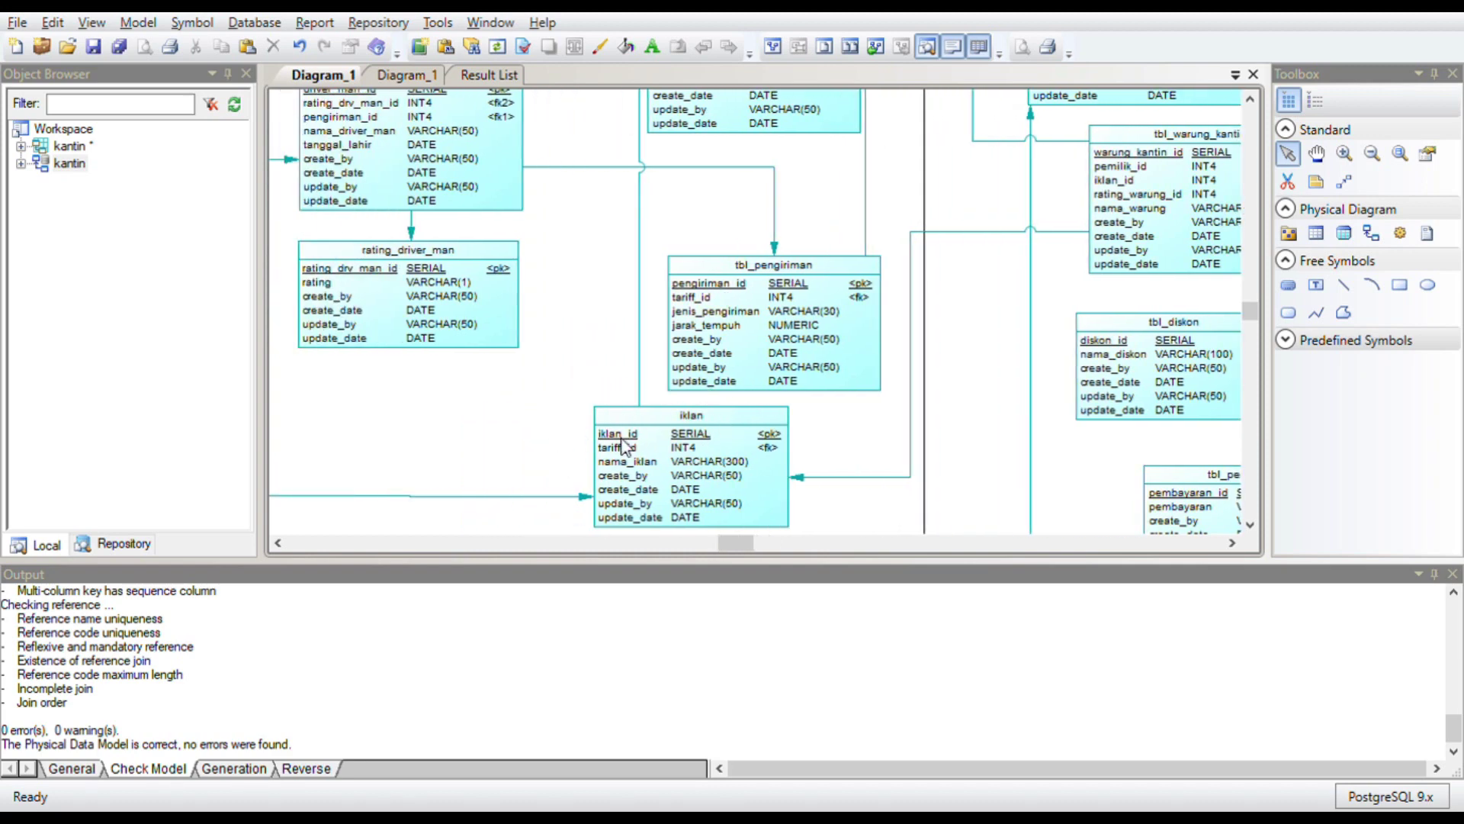
Follow the tariff reference from iklan up to tbl_tariff and return to the iklan table
{"action": "scroll", "coordinate": [804, 414], "scroll_direction": "up", "scroll_amount": 2}
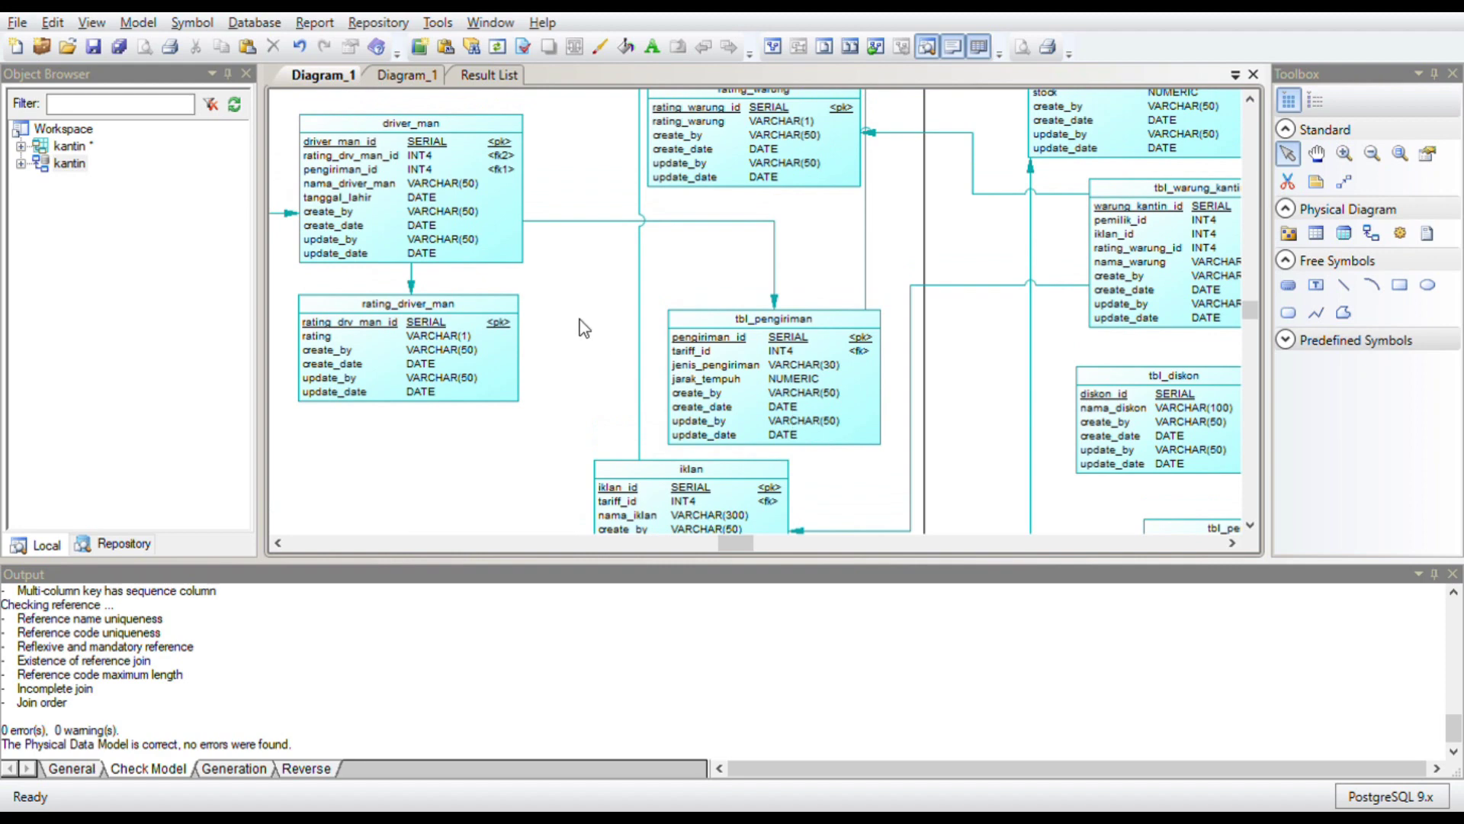
{"action": "scroll", "coordinate": [584, 328], "scroll_direction": "up", "scroll_amount": 10}
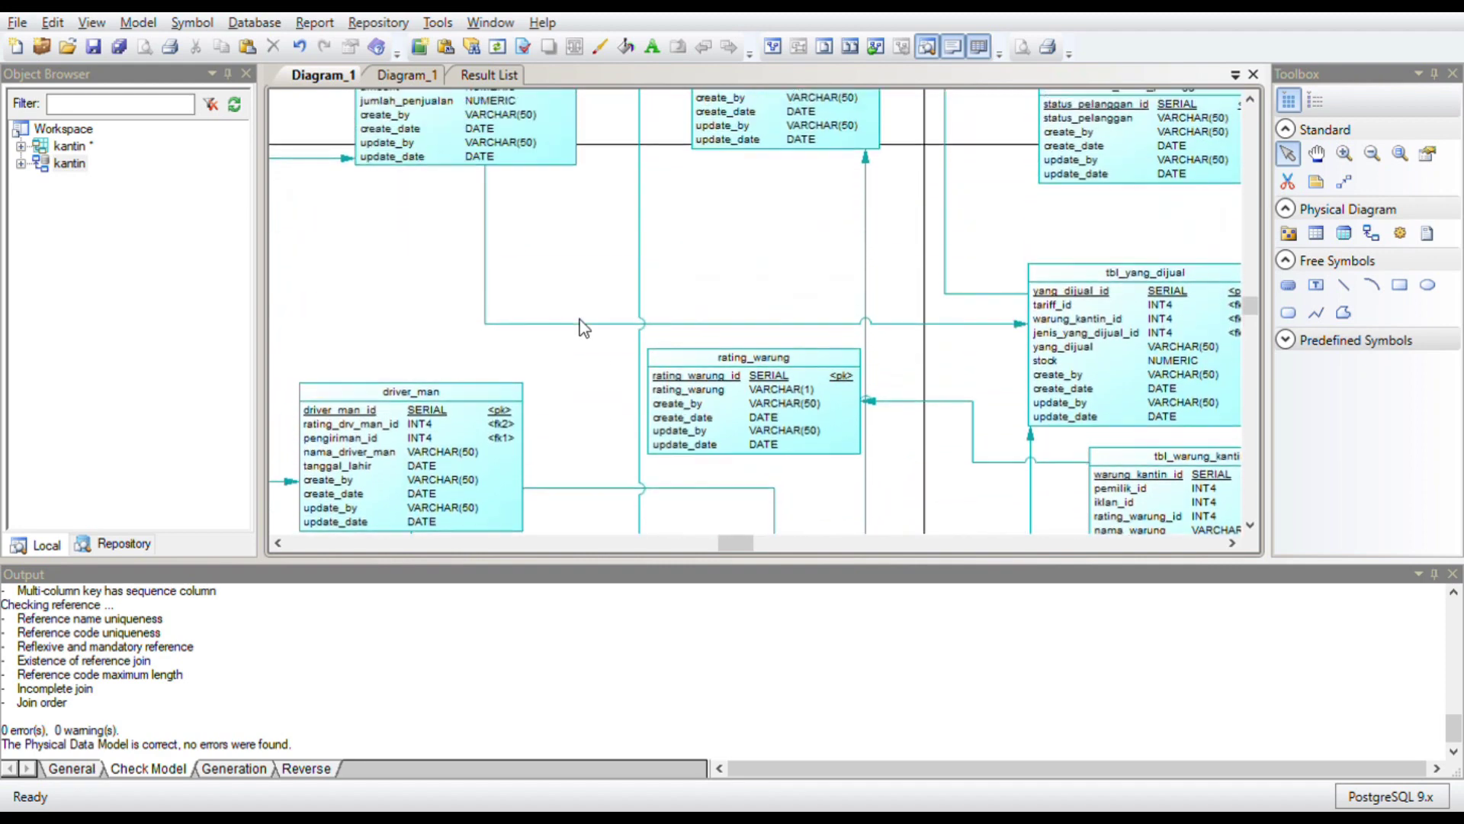
{"action": "scroll", "coordinate": [584, 328], "scroll_direction": "up", "scroll_amount": 5}
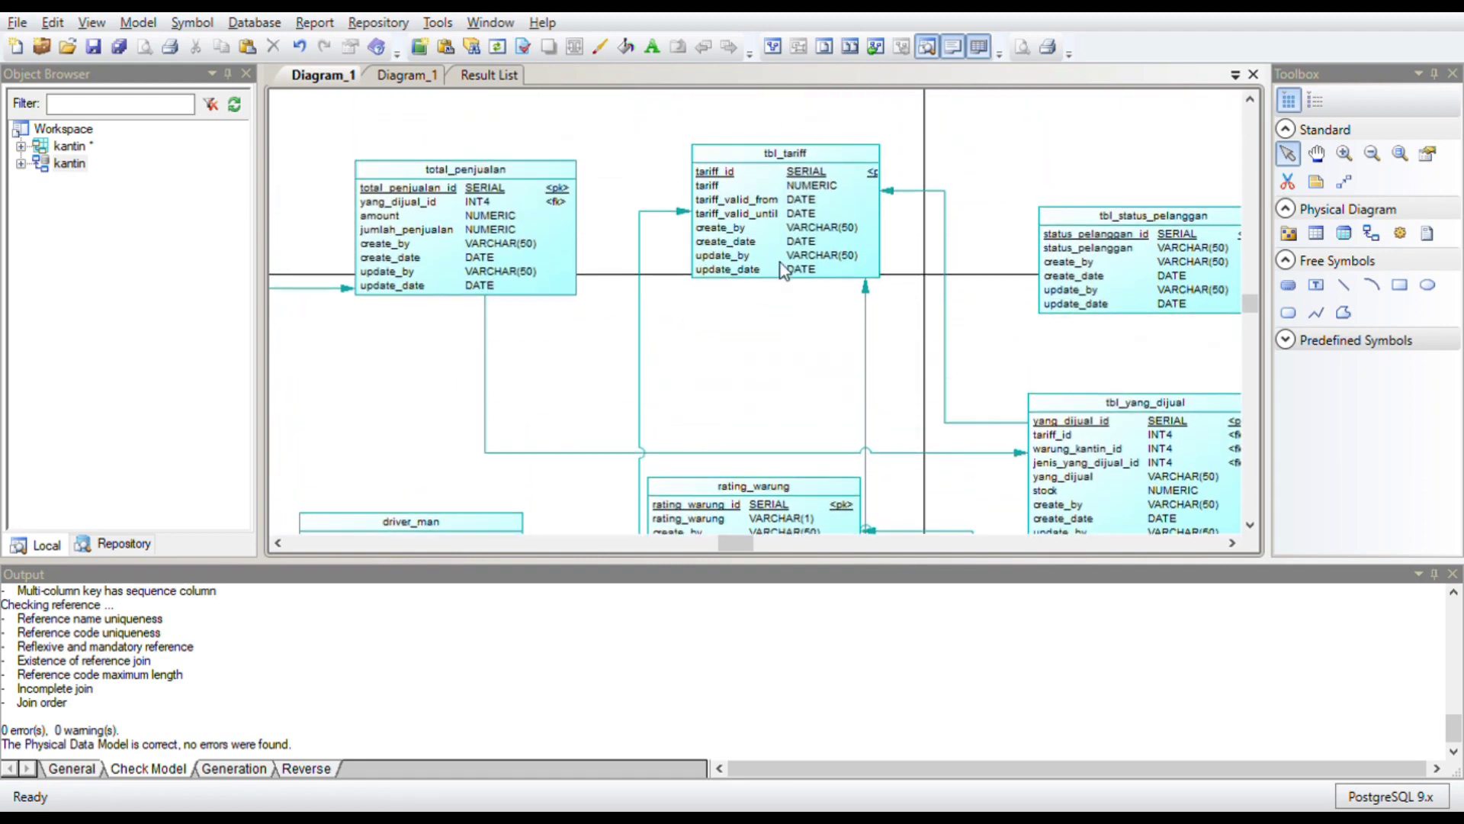
{"action": "scroll", "coordinate": [781, 267], "scroll_direction": "down", "scroll_amount": 12}
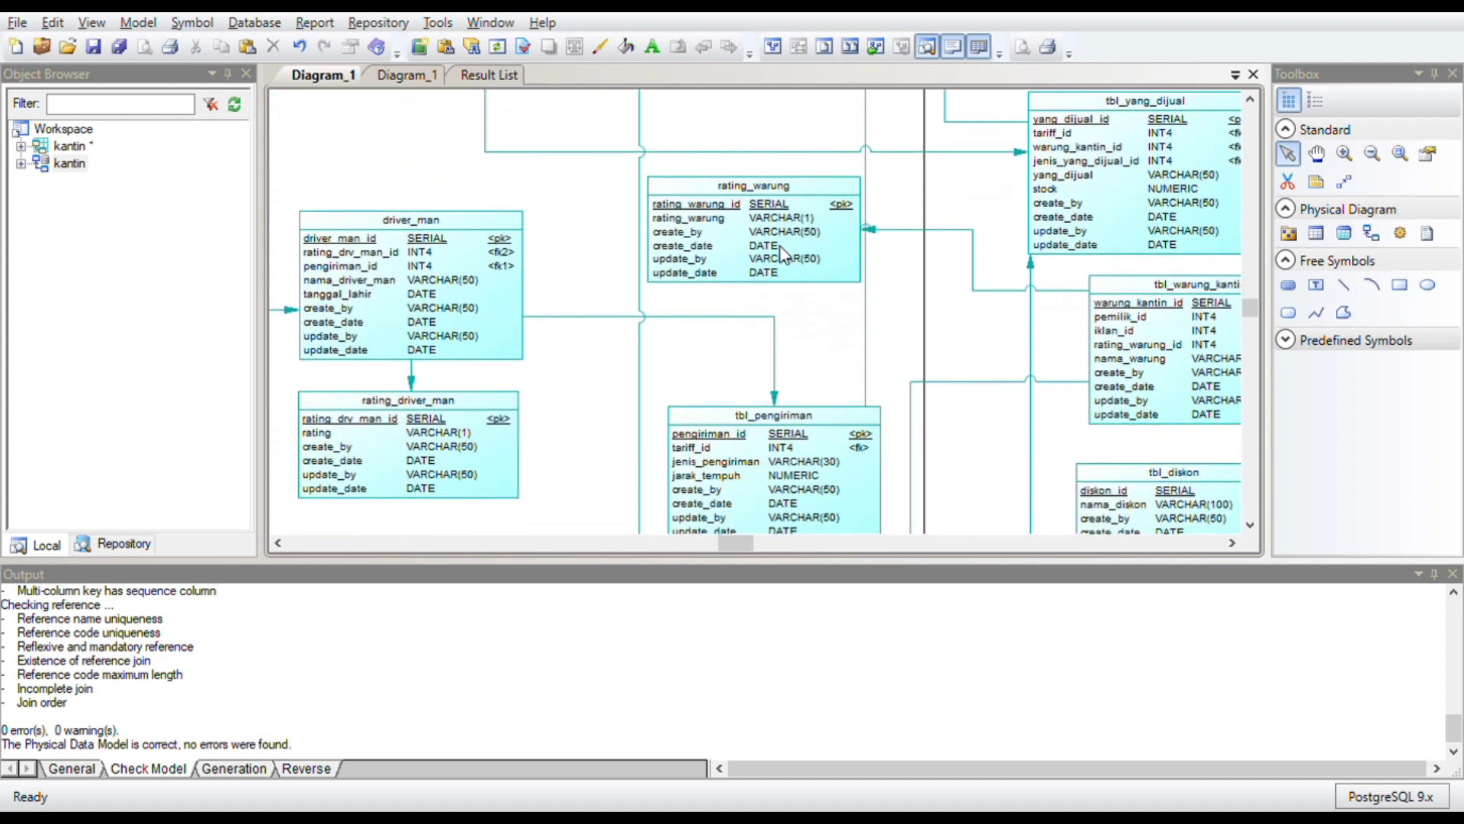
{"action": "scroll", "coordinate": [780, 255], "scroll_direction": "down", "scroll_amount": 3}
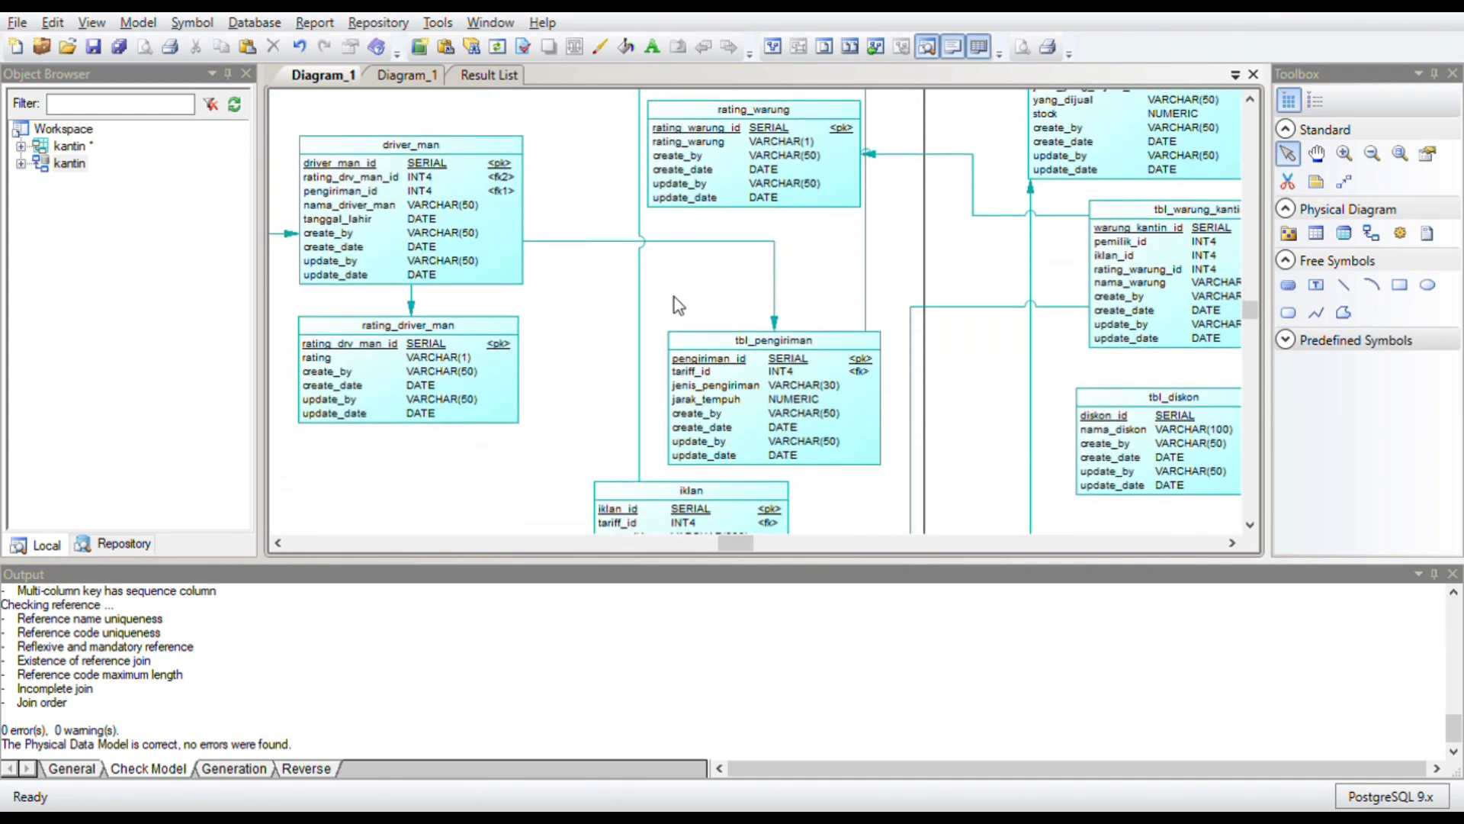
{"action": "scroll", "coordinate": [674, 297], "scroll_direction": "down", "scroll_amount": 7}
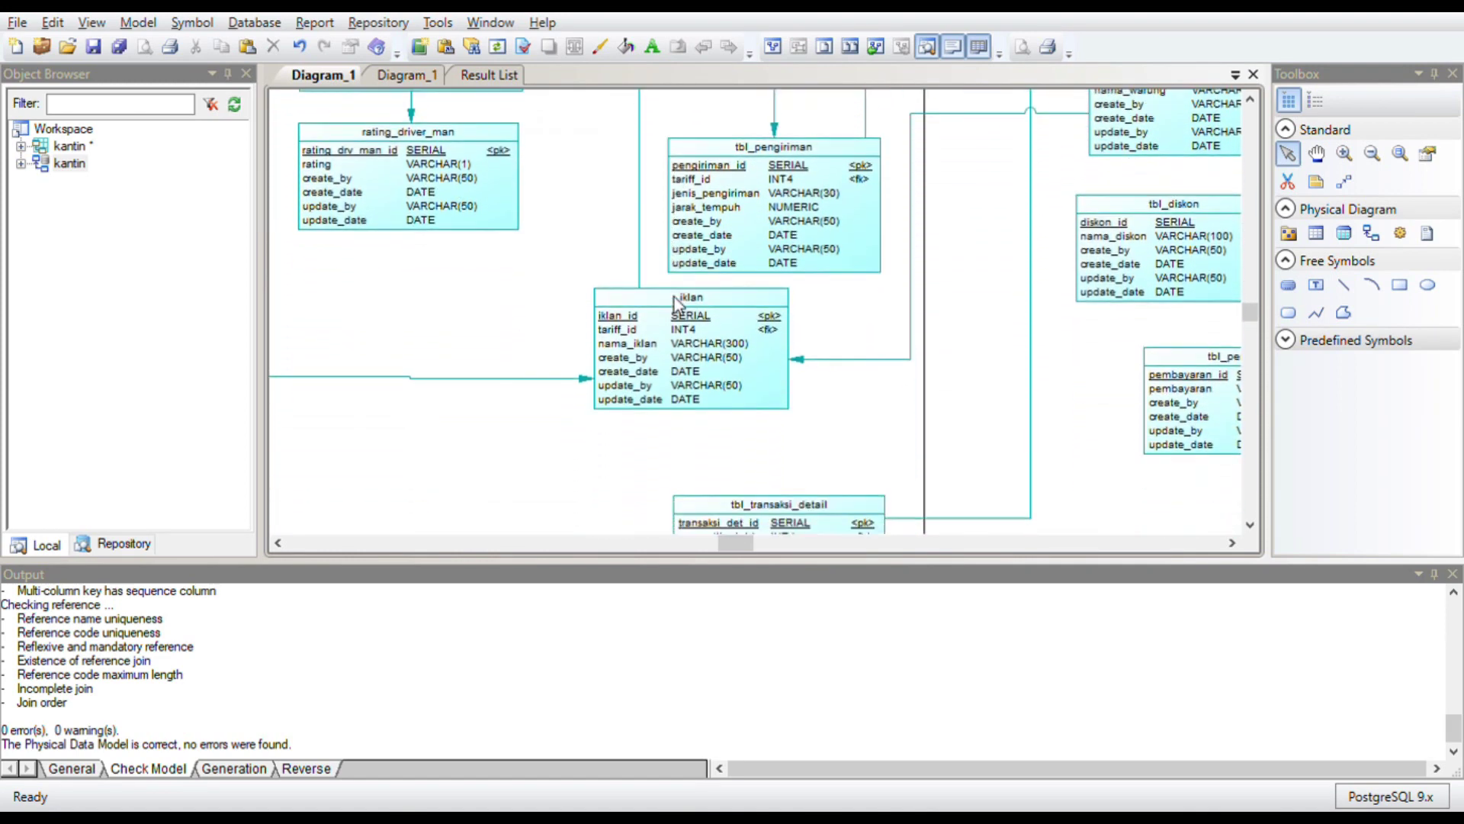
Trace the iklan reference back to pengeluaran_pendapatan and select that table to examine its columns and foreign keys
{"action": "scroll", "coordinate": [674, 301], "scroll_direction": "left", "scroll_amount": 10}
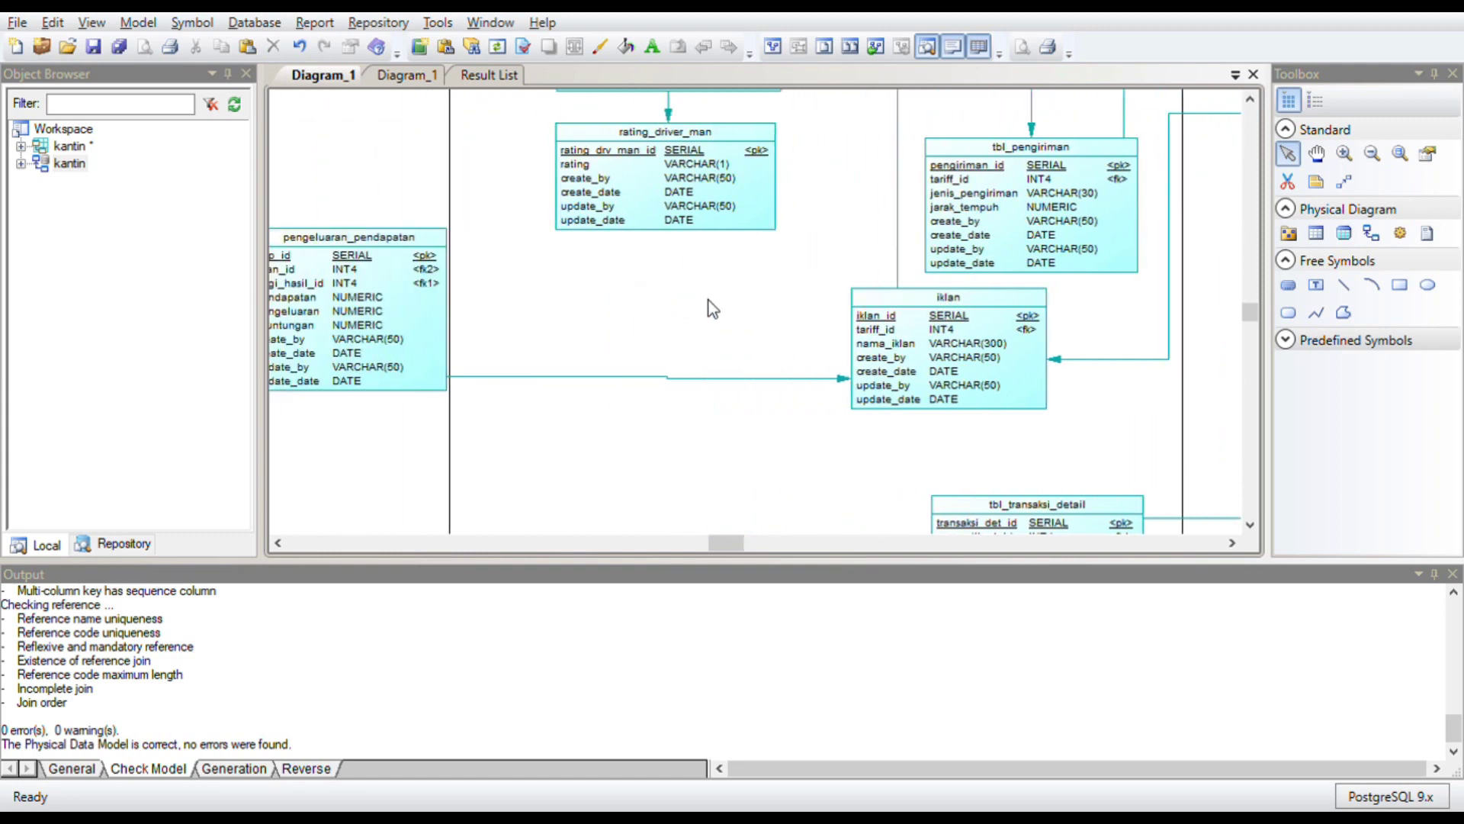
{"action": "scroll", "coordinate": [711, 307], "scroll_direction": "left", "scroll_amount": 3}
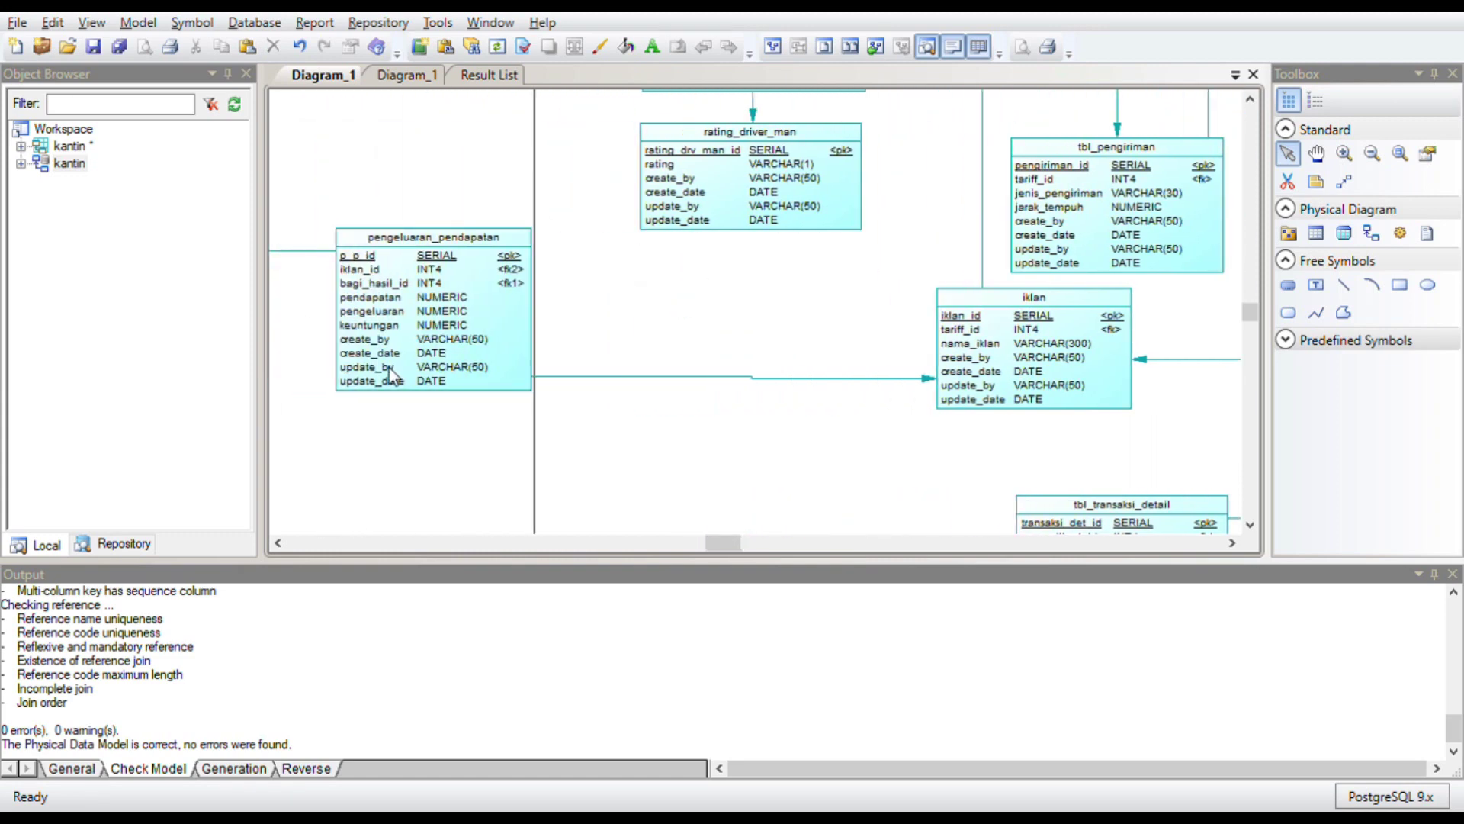
{"action": "left_click", "coordinate": [456, 333]}
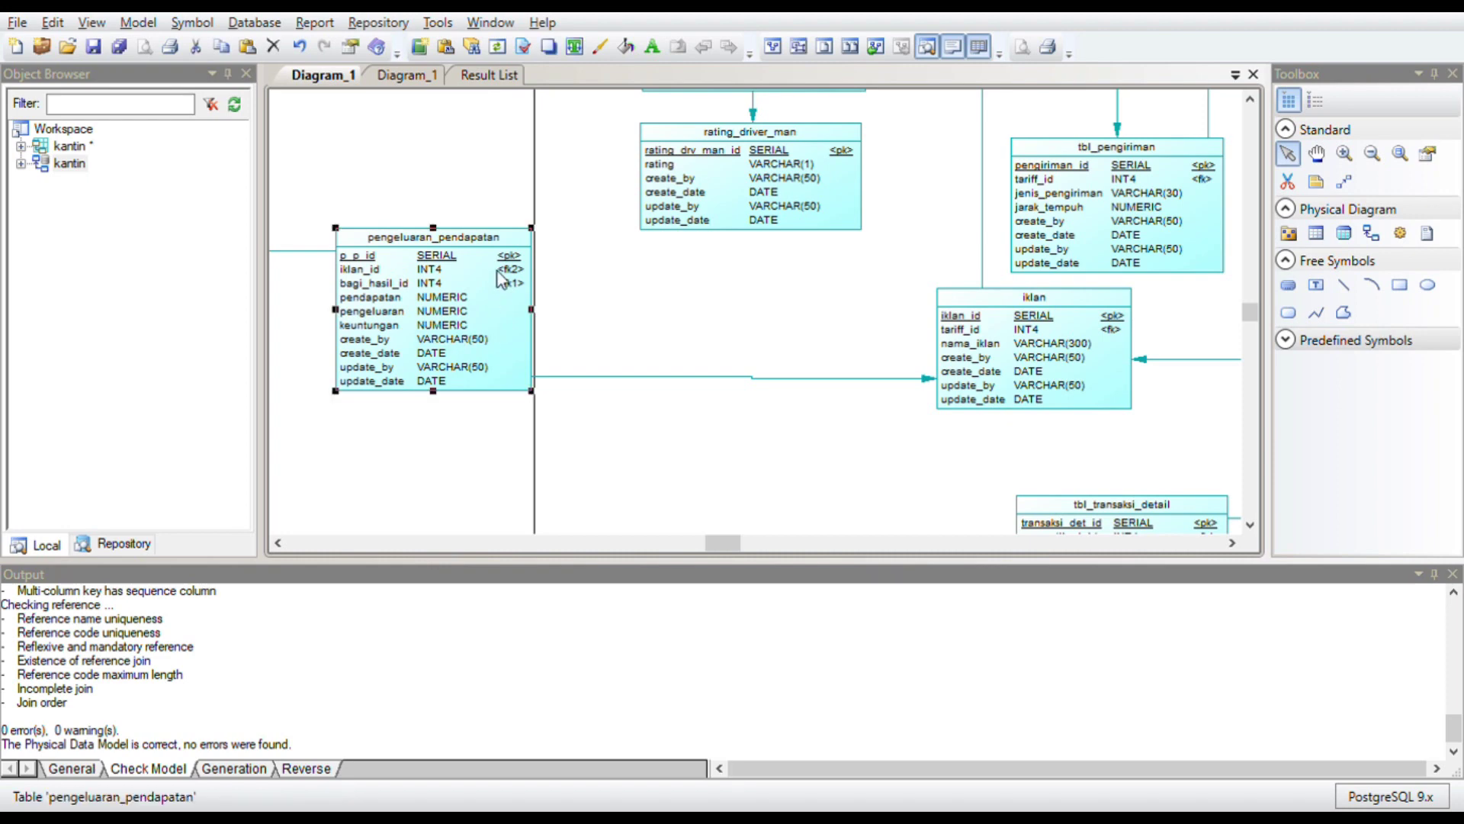